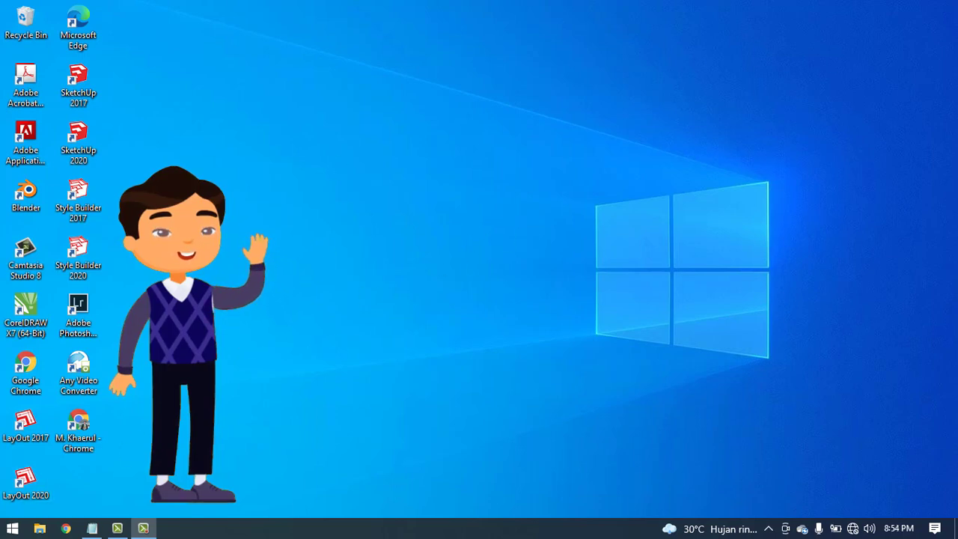
pyautogui.moveTo(143, 529)
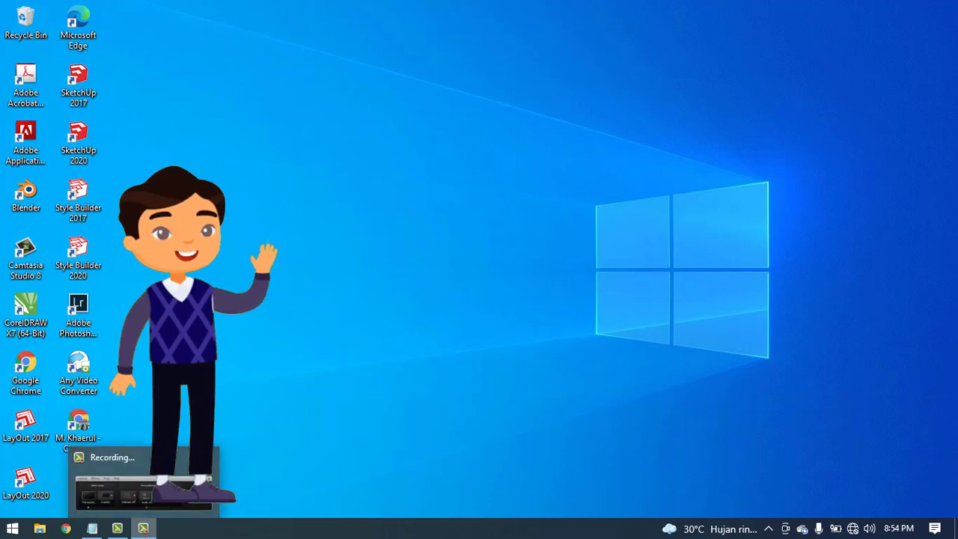
pyautogui.rightClick(365, 120)
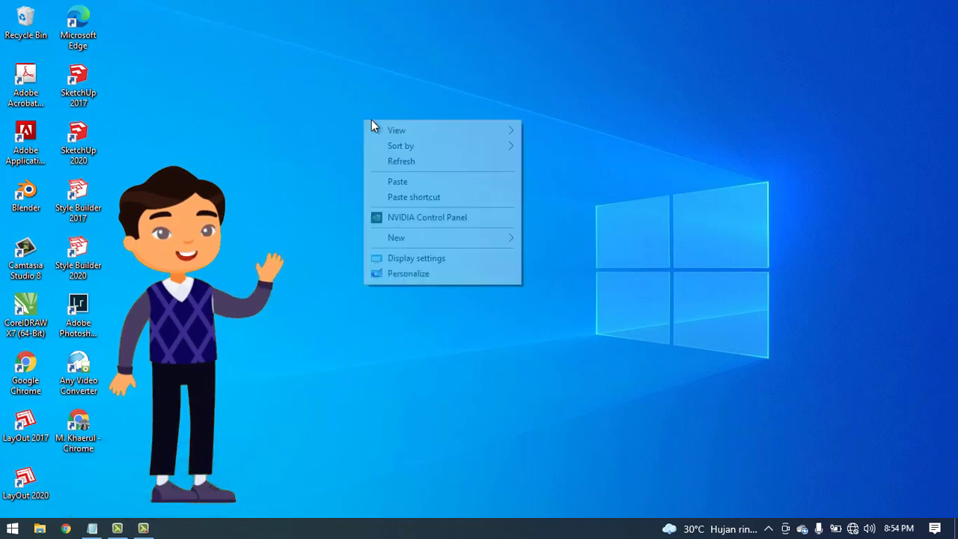
pyautogui.click(402, 161)
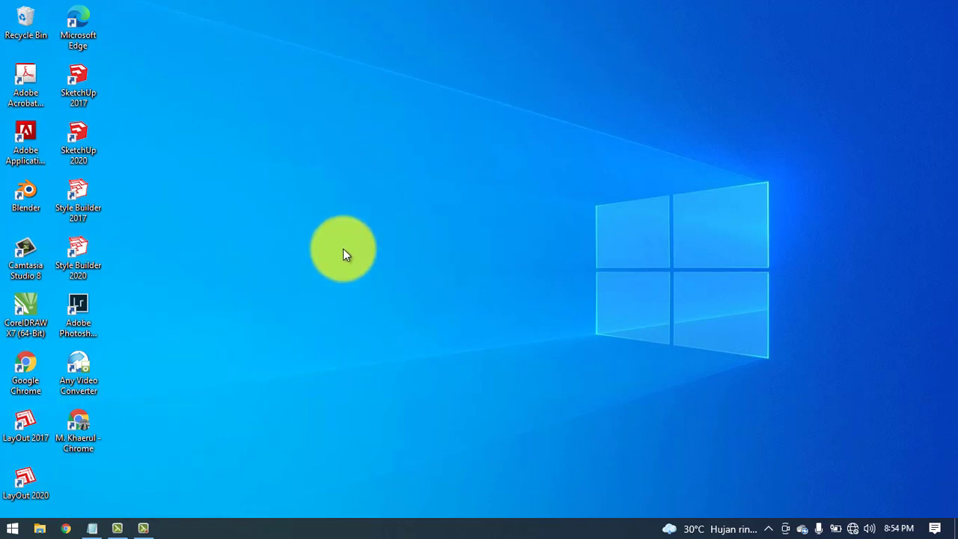
# Search the installed apps for Adobe and launch Adobe Premiere Pro CS6
pyautogui.press('super')
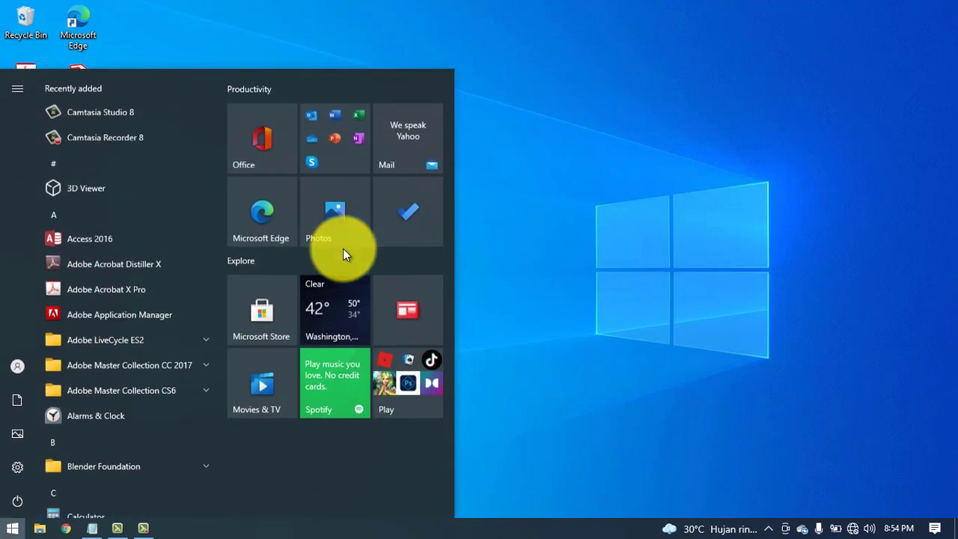
pyautogui.write('AB')
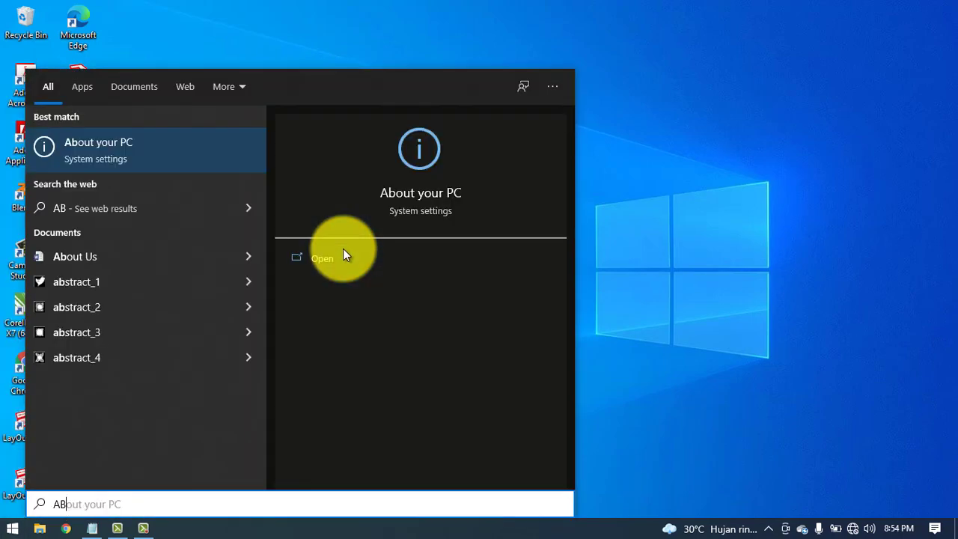
pyautogui.press('BackSpace')
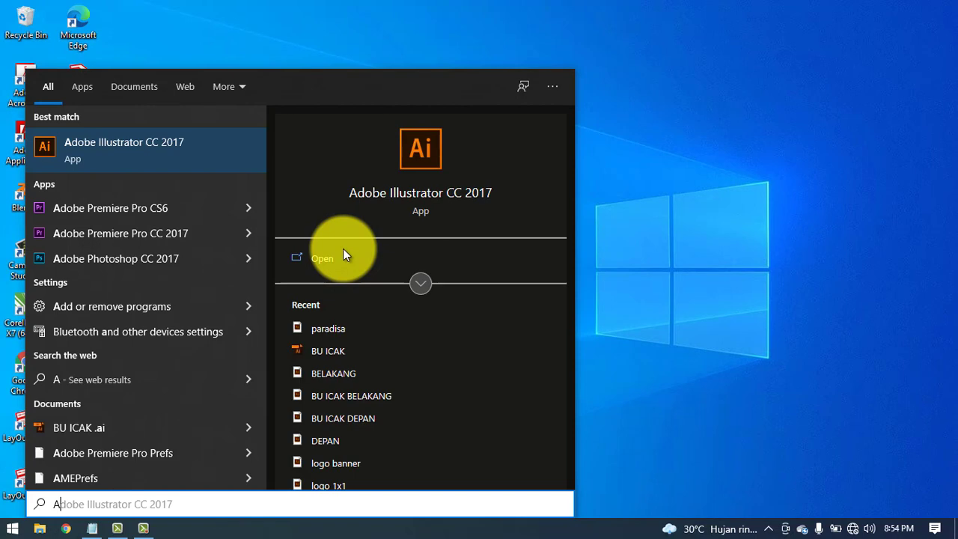
pyautogui.write('DOBE')
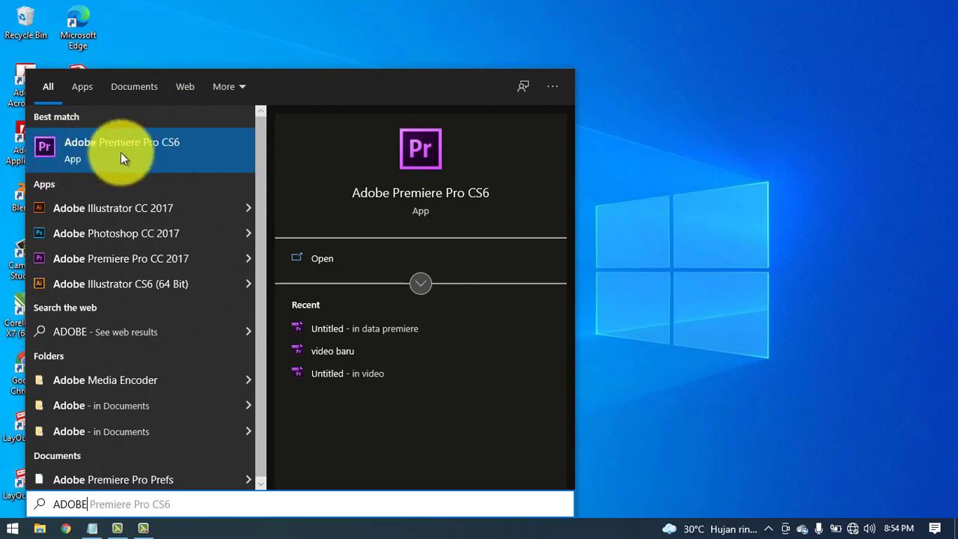
pyautogui.click(83, 152)
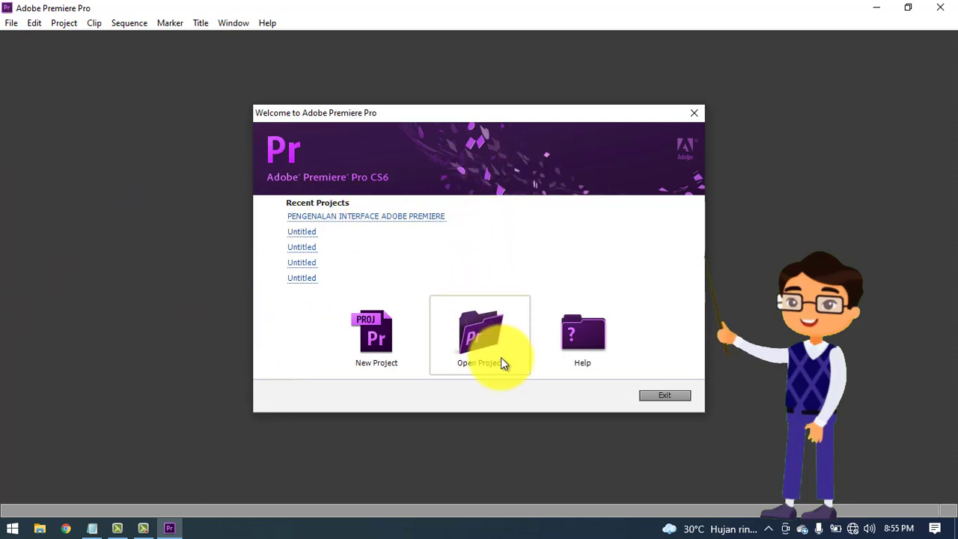
# Start a new project and set its location to the folder D:\SANDYS MEDIA\TUNTAS PREMIERE PRO
pyautogui.click(481, 334)
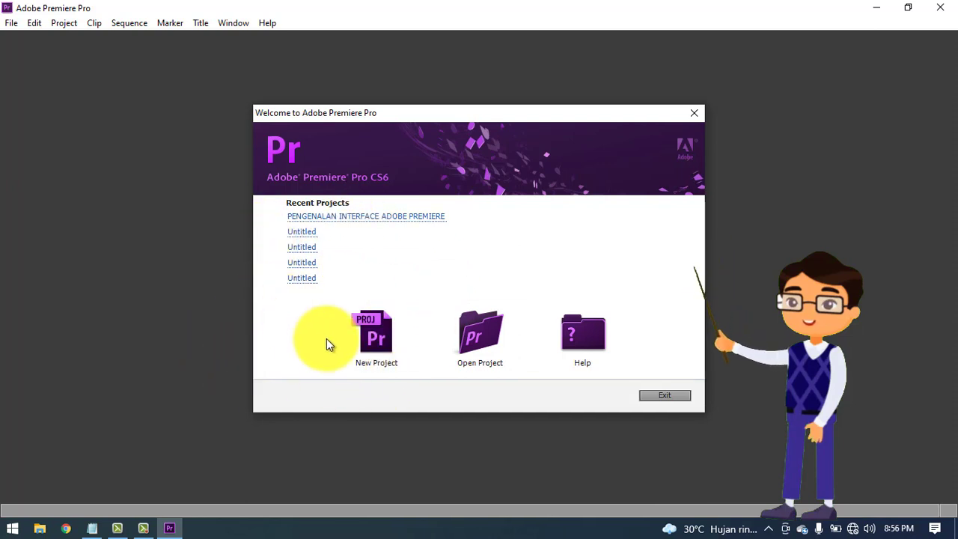
pyautogui.click(377, 341)
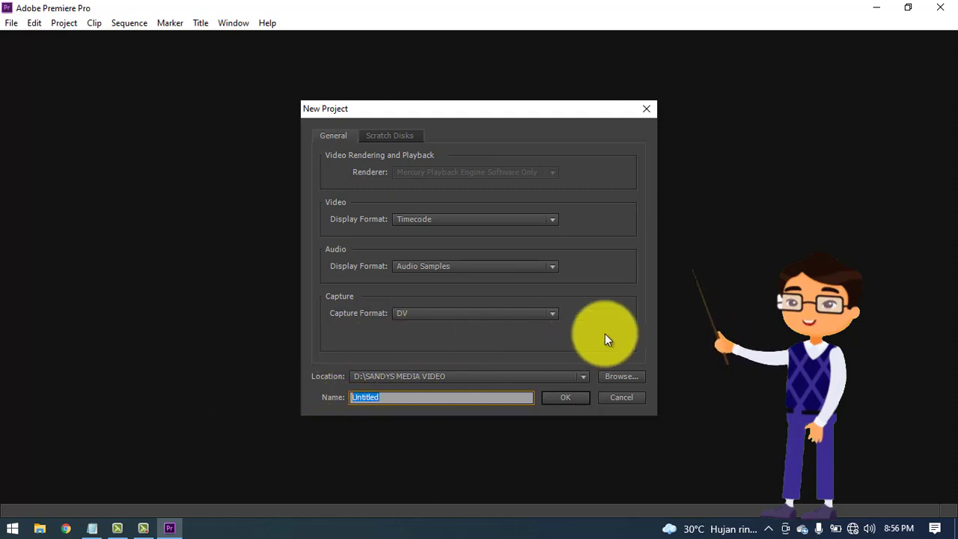
pyautogui.click(619, 378)
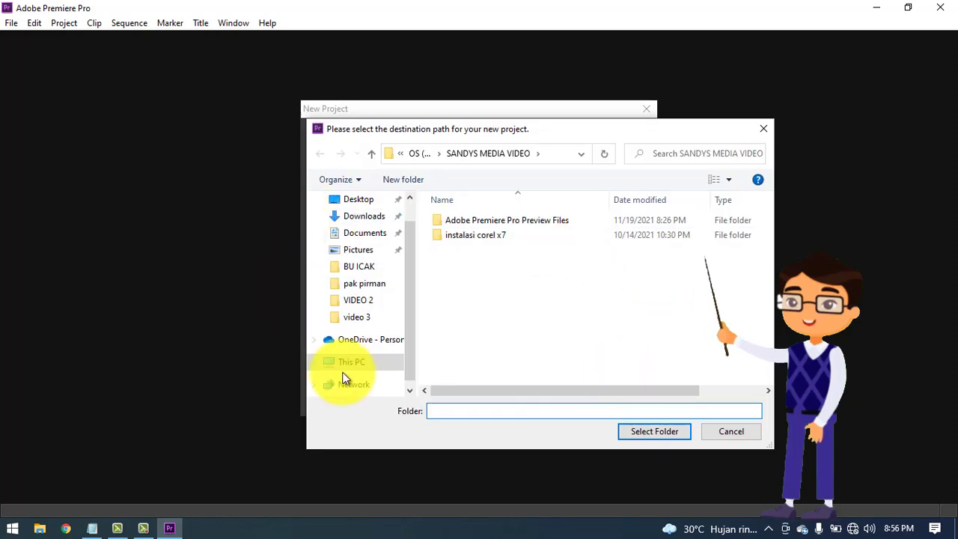
pyautogui.click(351, 364)
pyautogui.scroll(-6, 504, 341)
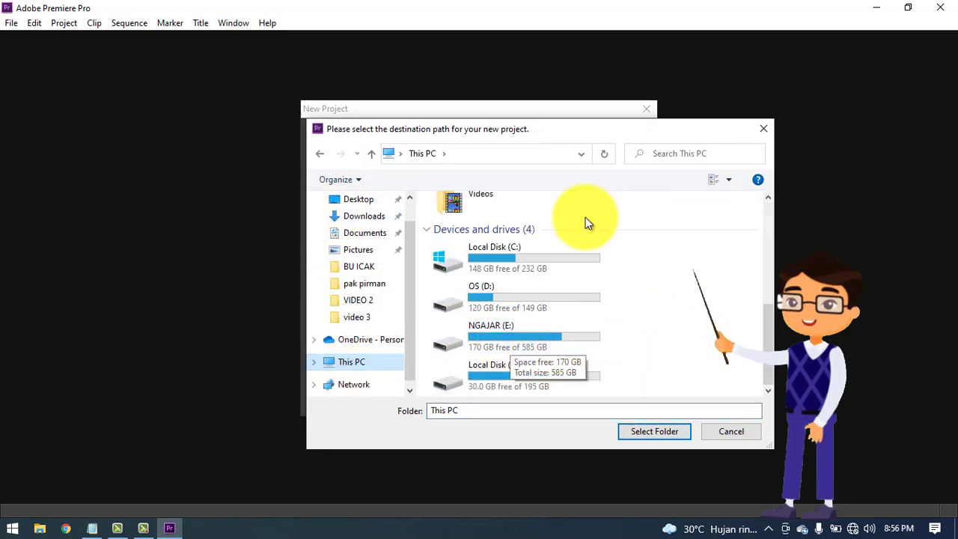
pyautogui.doubleClick(518, 289)
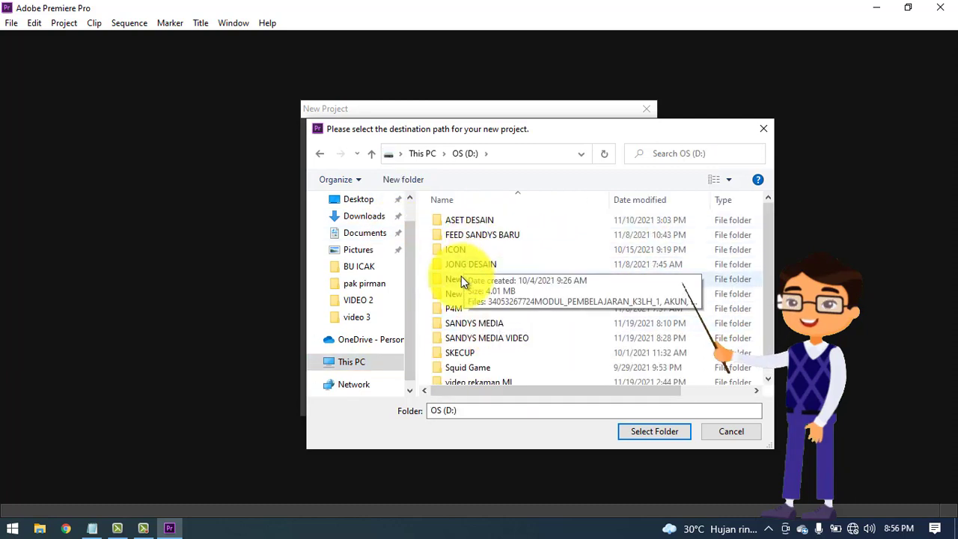
pyautogui.click(475, 327)
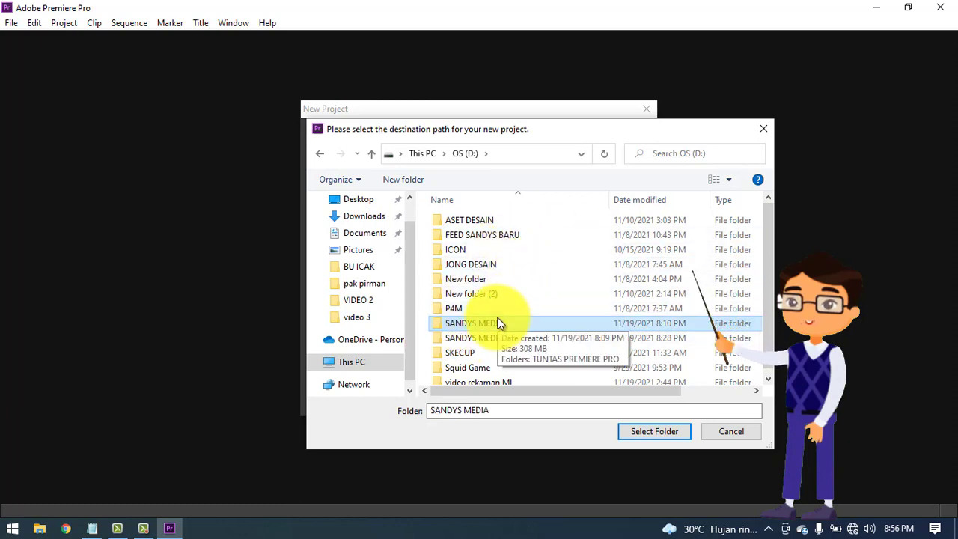
pyautogui.doubleClick(499, 323)
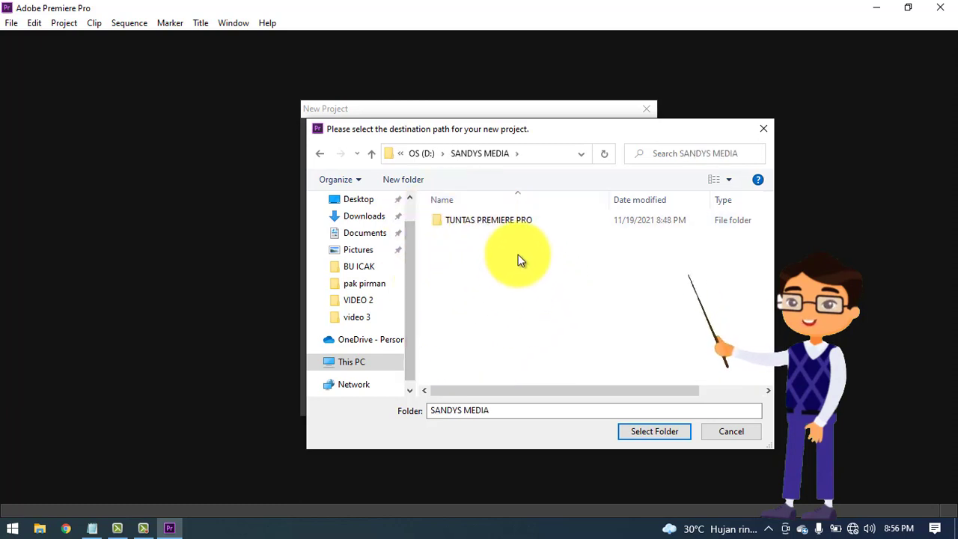
pyautogui.click(502, 224)
pyautogui.click(650, 430)
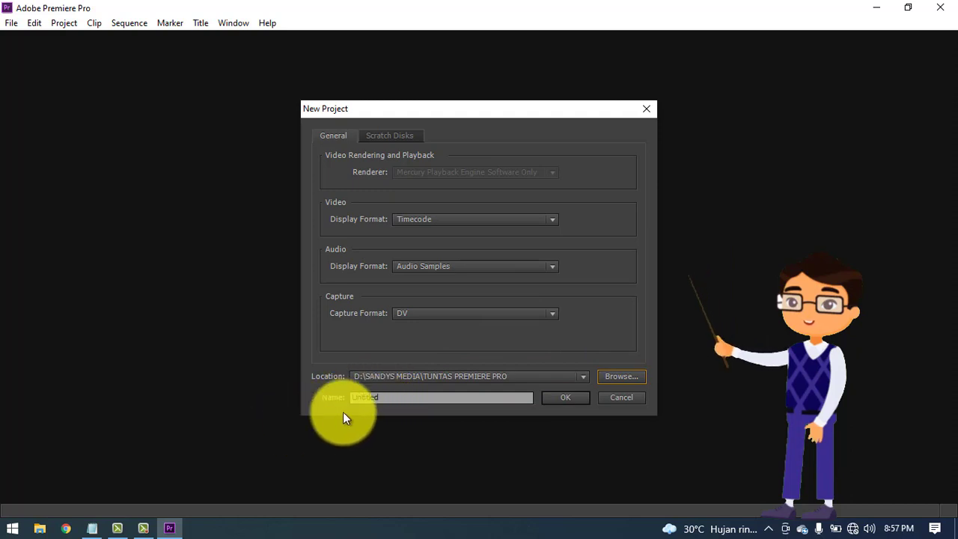
# Name the new project PENGENALAN INTERFACE and confirm its settings
pyautogui.doubleClick(399, 396)
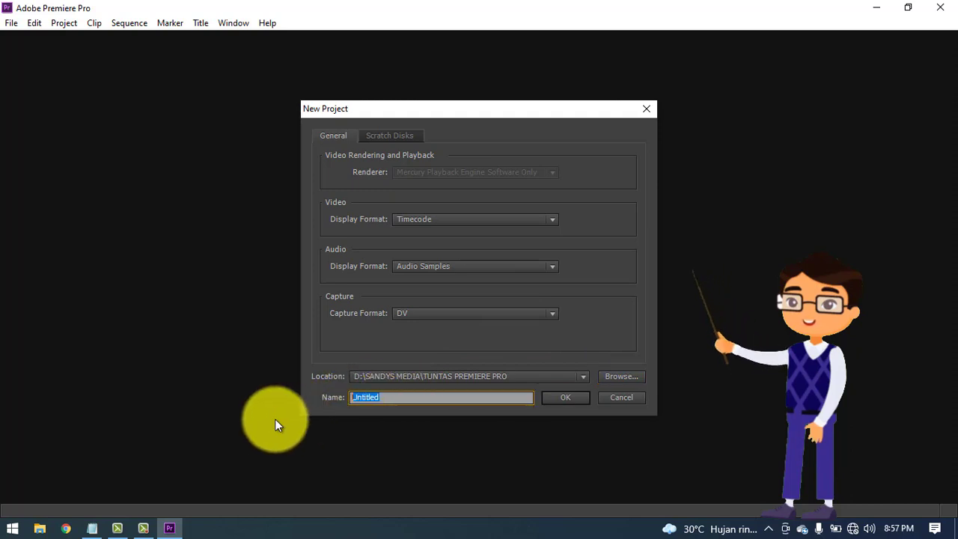
pyautogui.click(418, 397)
pyautogui.moveTo(423, 403); pyautogui.dragTo(327, 402)
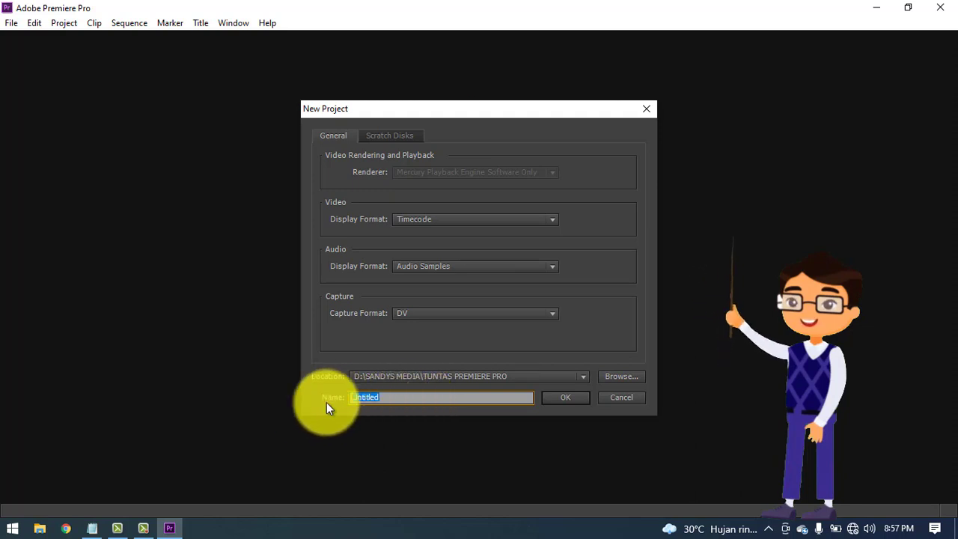
pyautogui.write('INT')
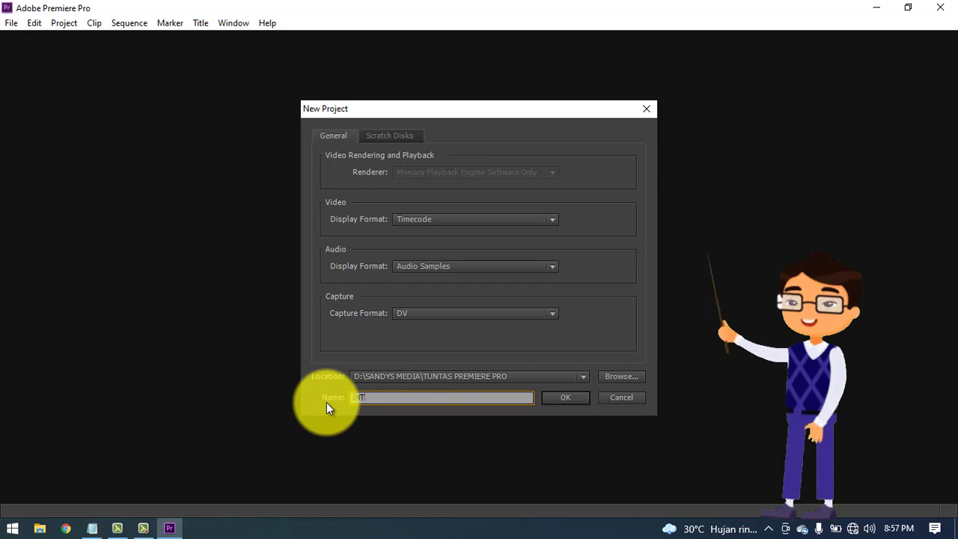
pyautogui.write('ERFACE')
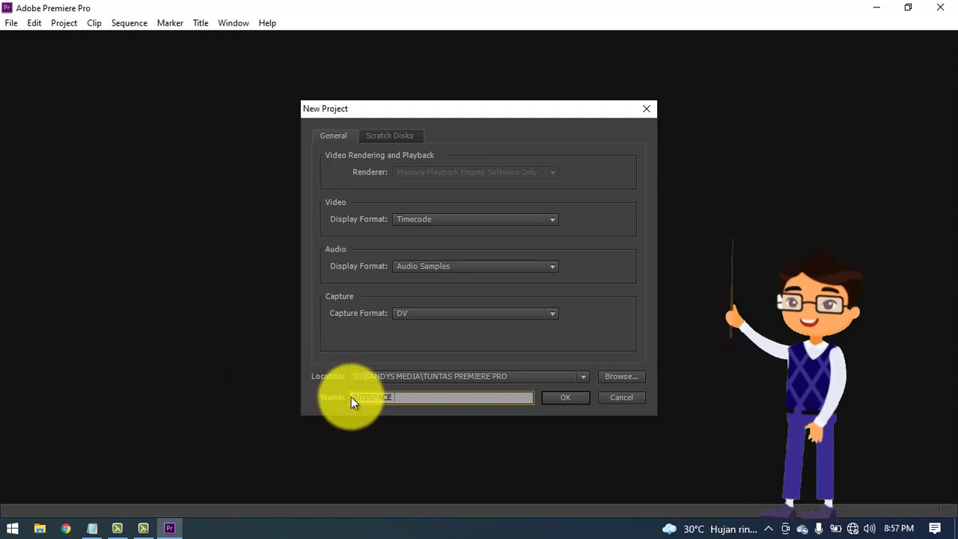
pyautogui.moveTo(355, 397); pyautogui.dragTo(391, 398)
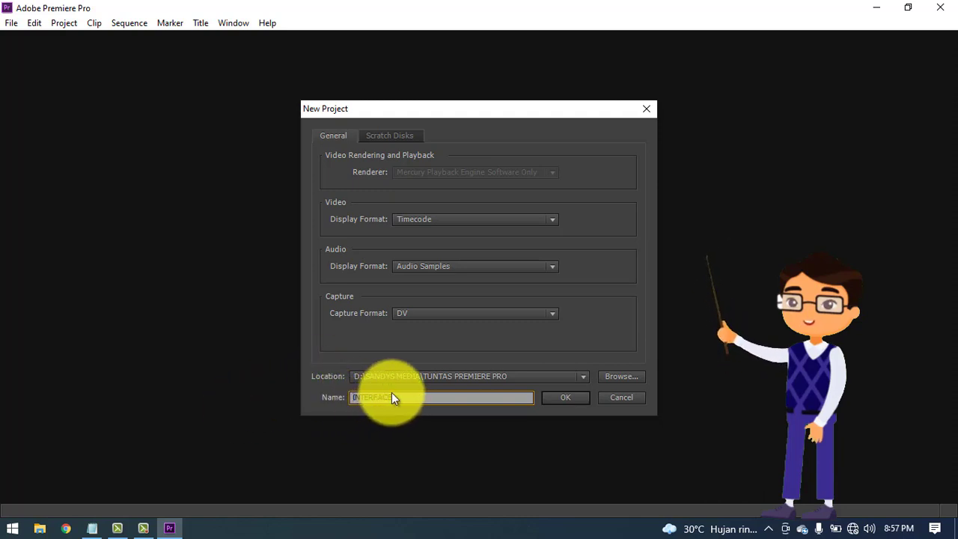
pyautogui.write('PE')
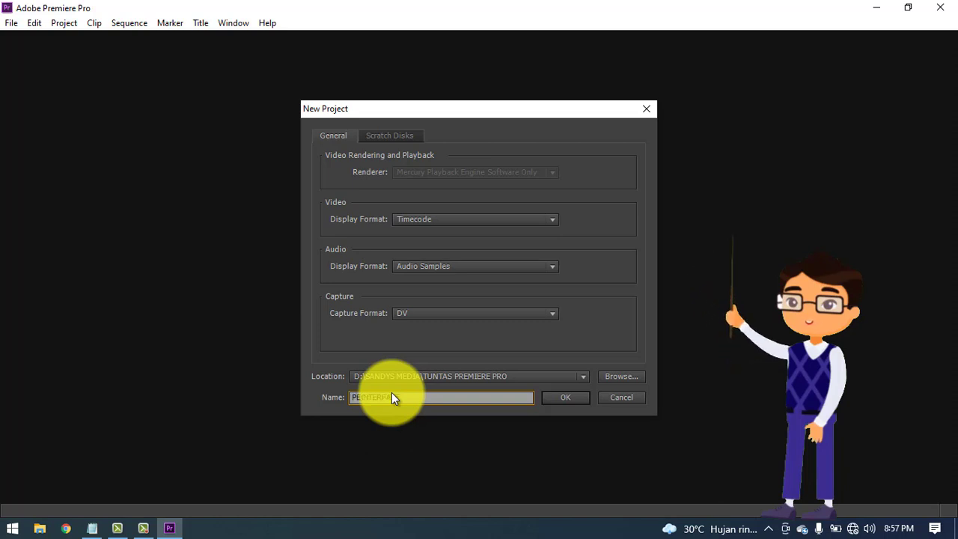
pyautogui.write('NGENALAN')
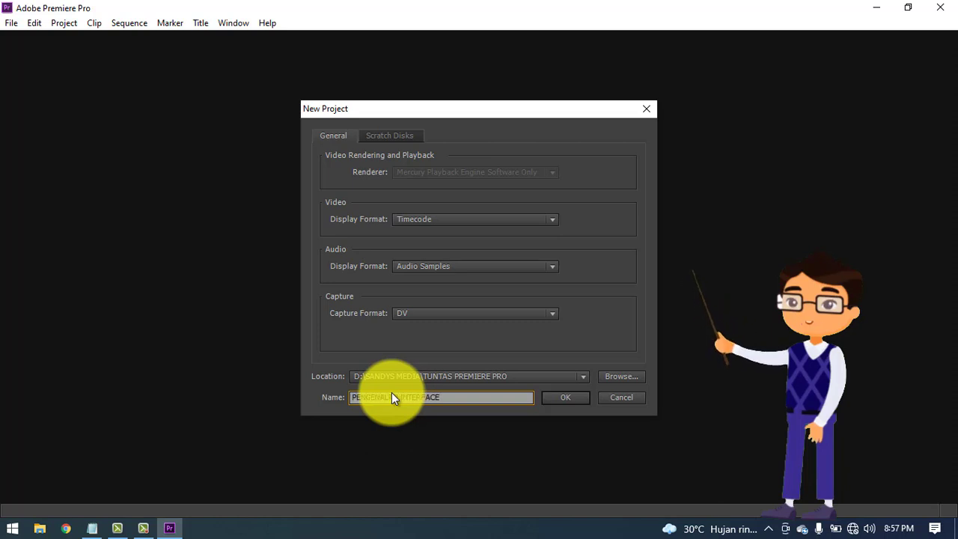
pyautogui.click(572, 399)
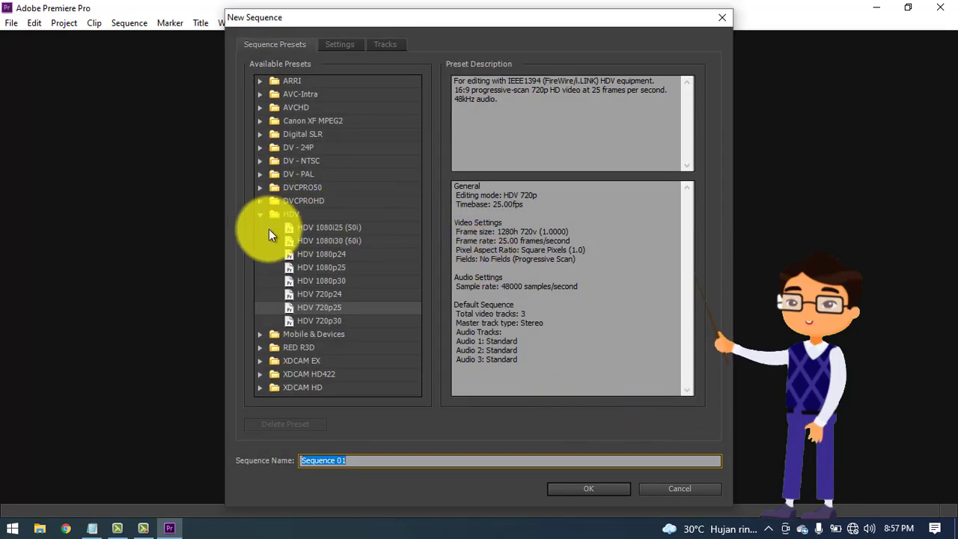
# Create the new sequence with the HDV 720p25 preset from the HDV presets
pyautogui.click(259, 215)
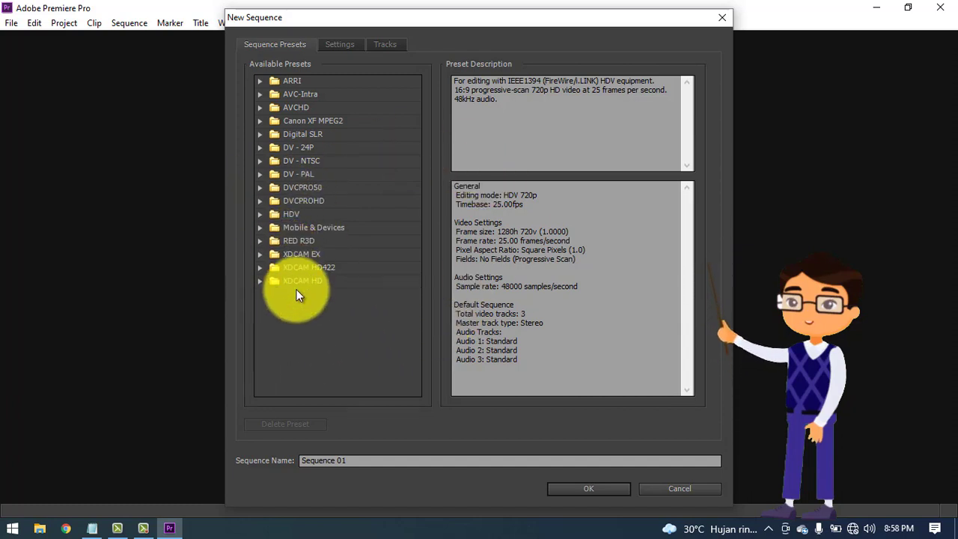
pyautogui.click(260, 217)
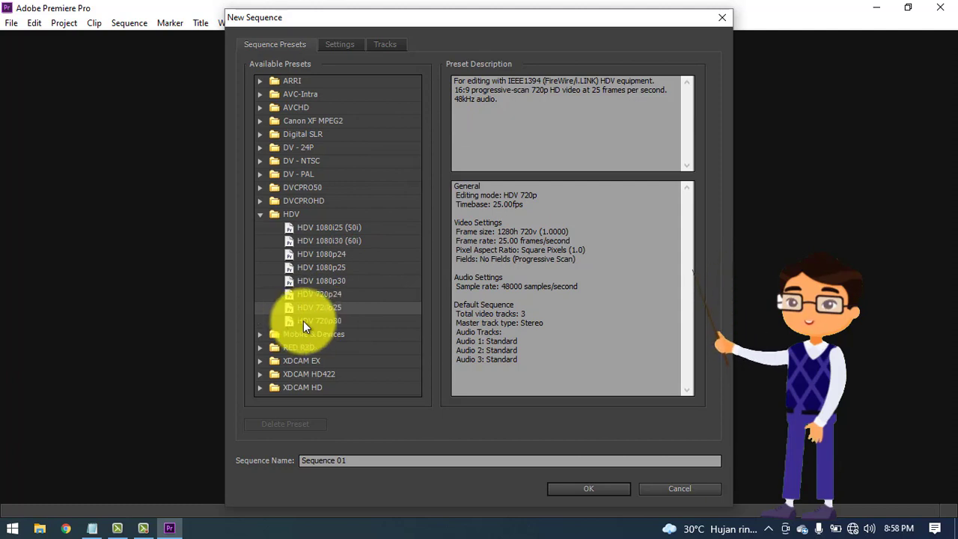
pyautogui.click(314, 297)
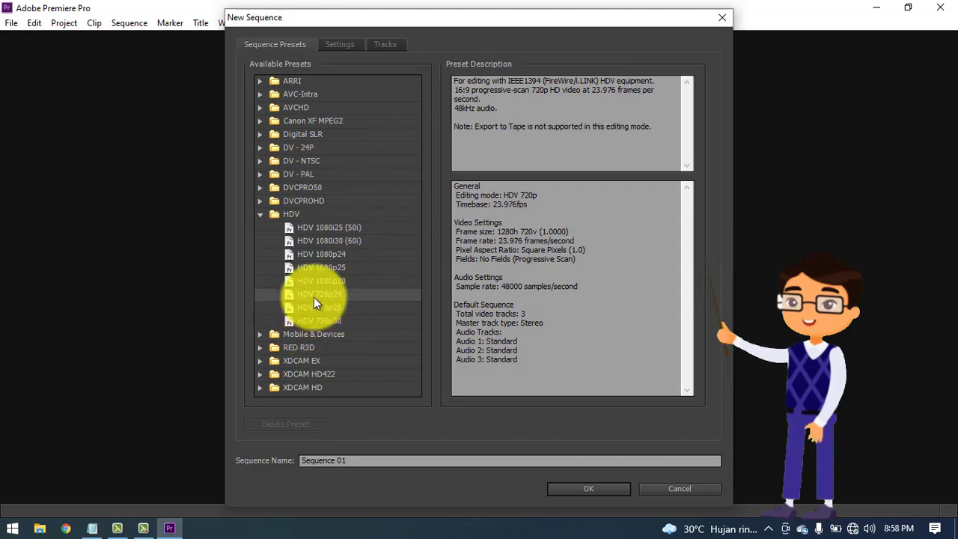
pyautogui.click(322, 305)
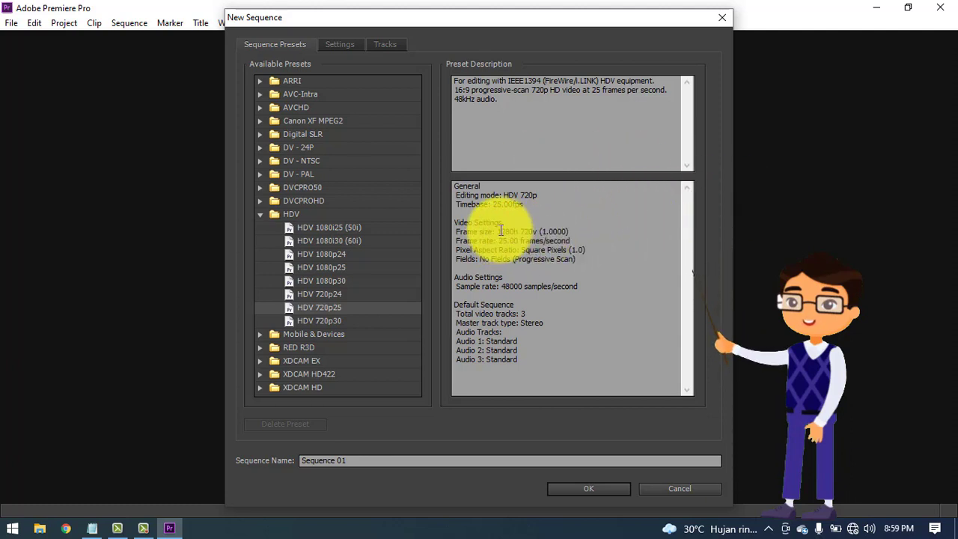
pyautogui.moveTo(496, 231); pyautogui.dragTo(530, 232)
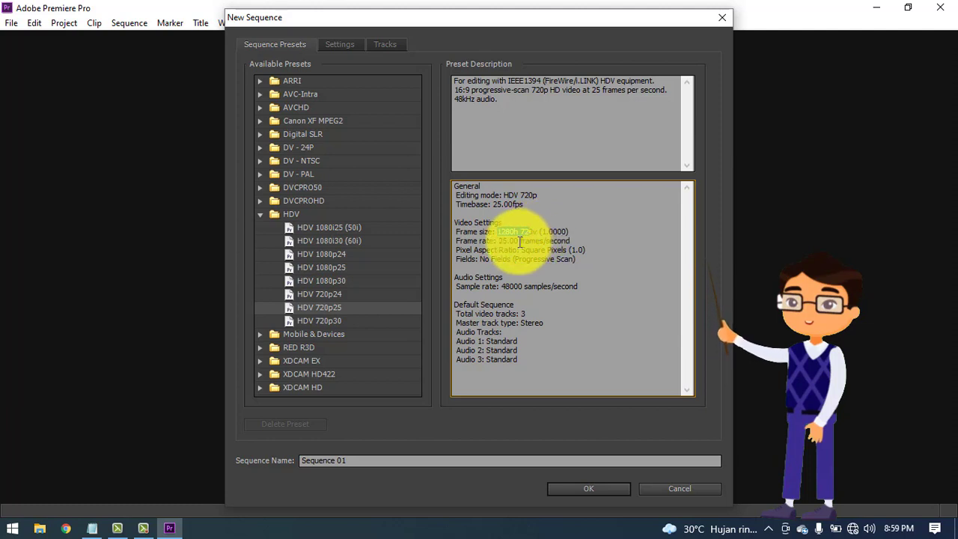
pyautogui.click(520, 242)
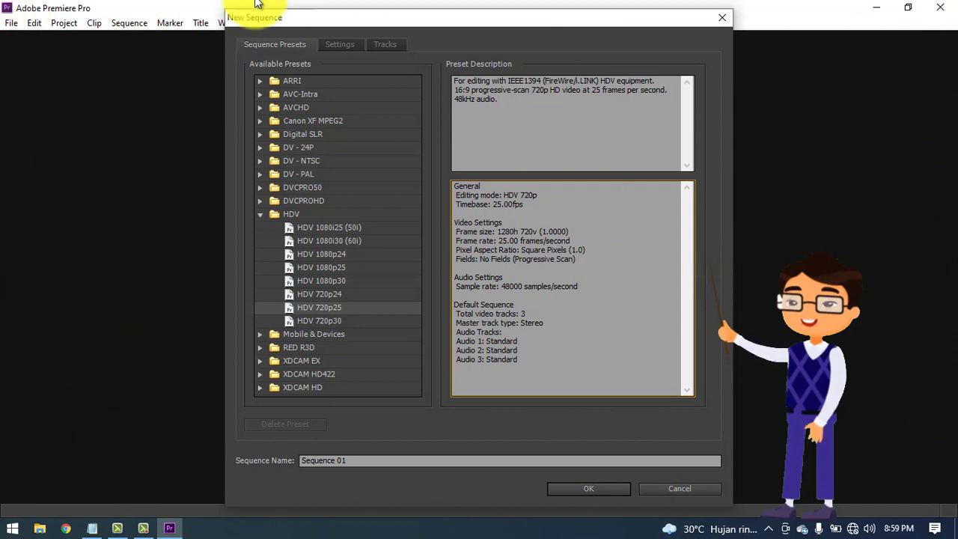
pyautogui.click(582, 487)
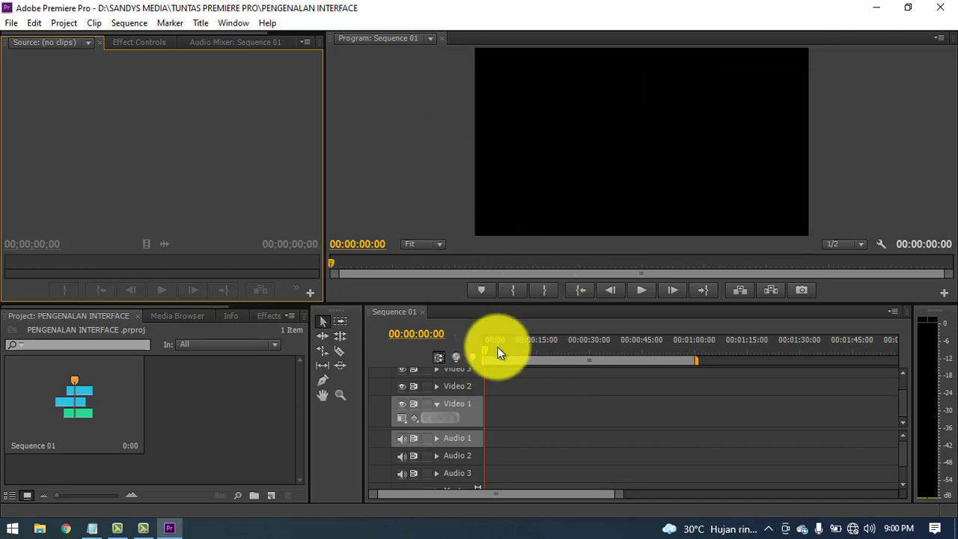
# Preview the Program monitor at 25% and 50% magnification and return it to Fit
pyautogui.moveTo(487, 354)
pyautogui.mouseDown()
pyautogui.moveTo(504, 349)
pyautogui.moveTo(472, 349)
pyautogui.mouseUp()
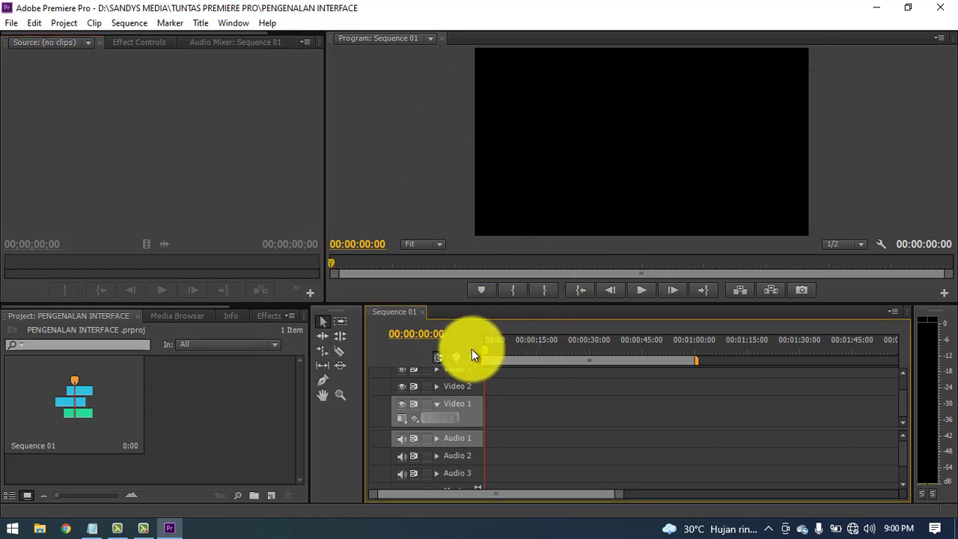
pyautogui.click(439, 245)
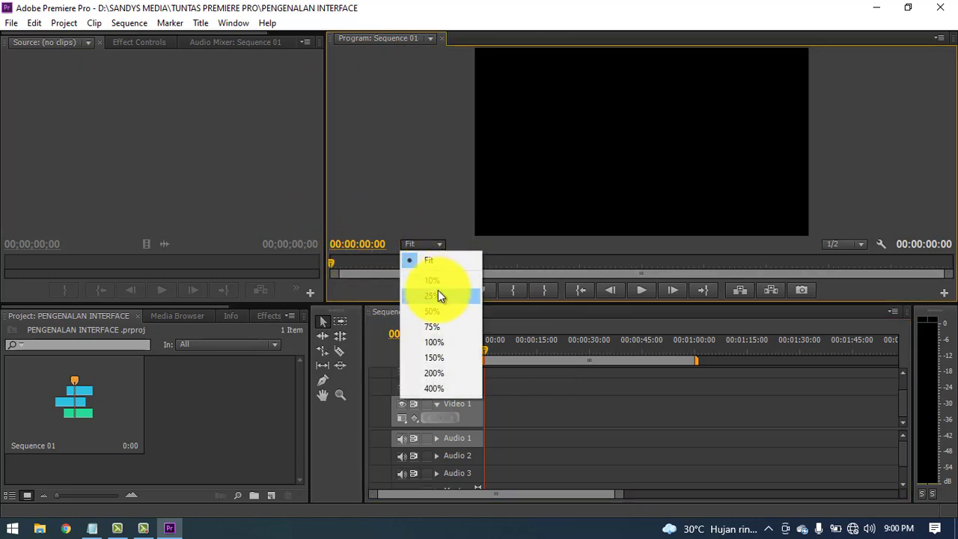
pyautogui.click(438, 295)
pyautogui.click(443, 247)
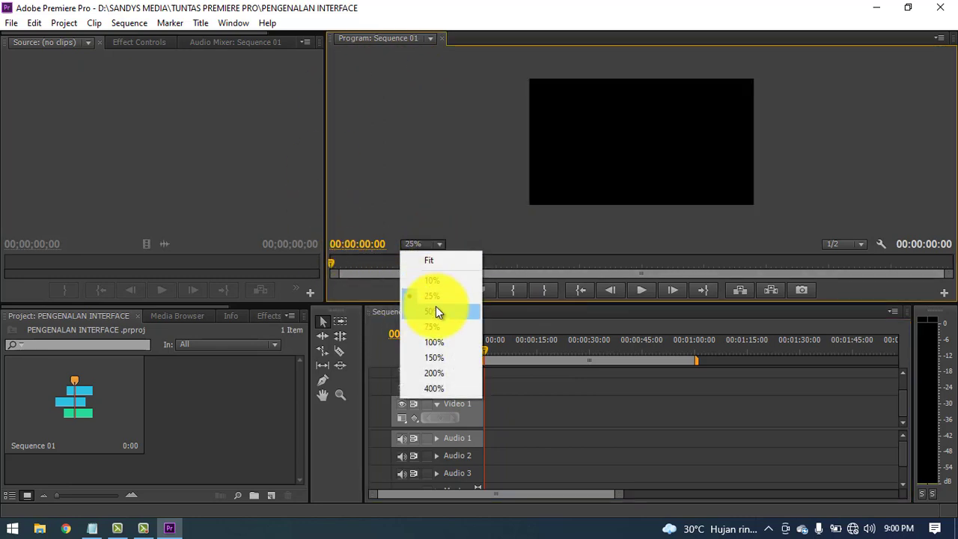
pyautogui.click(437, 311)
pyautogui.click(439, 250)
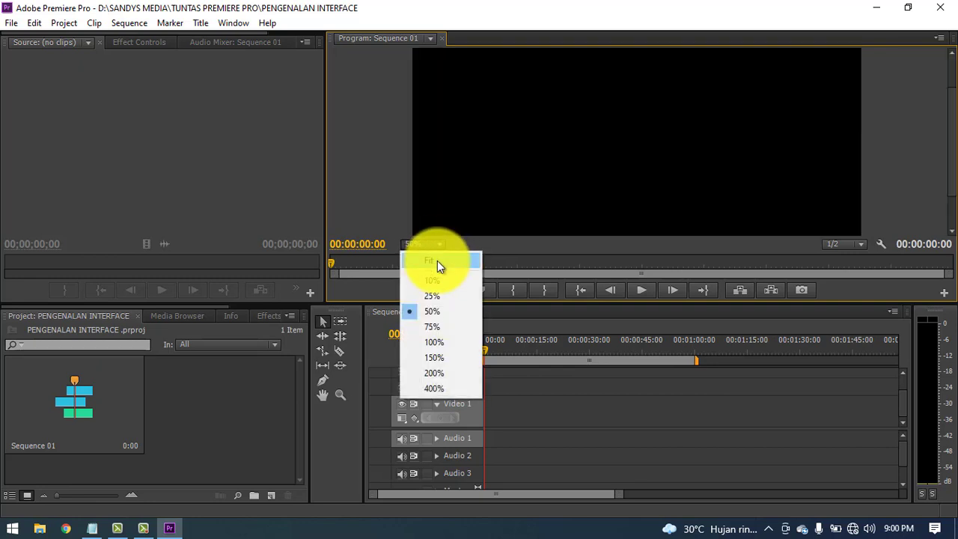
pyautogui.click(438, 261)
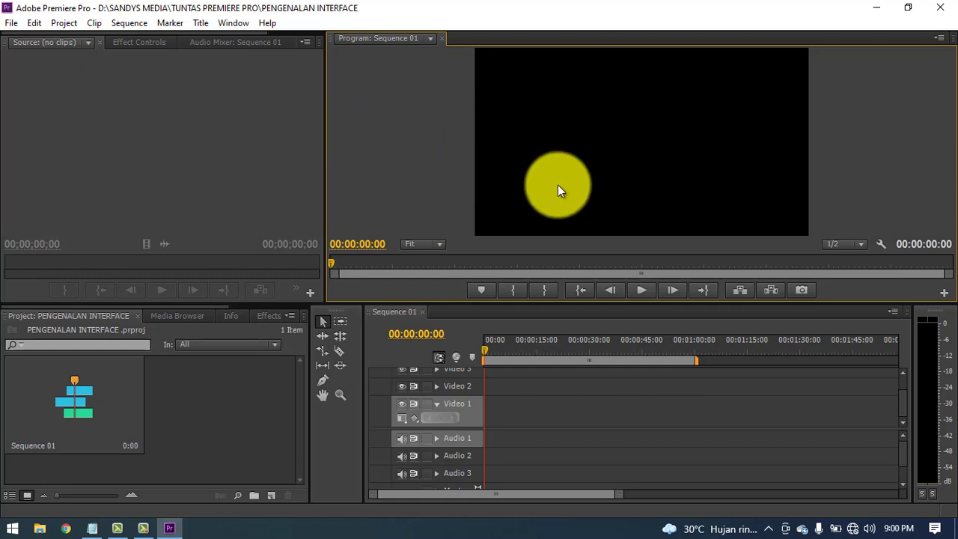
# Compare the Program monitor's 10% and 25% magnification levels and restore the Fit setting
pyautogui.click(439, 248)
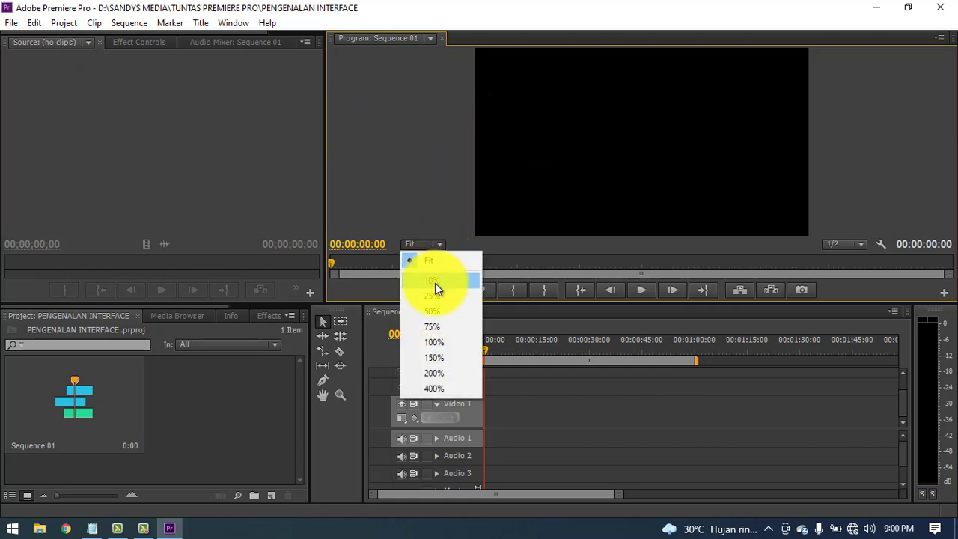
pyautogui.click(435, 282)
pyautogui.click(447, 245)
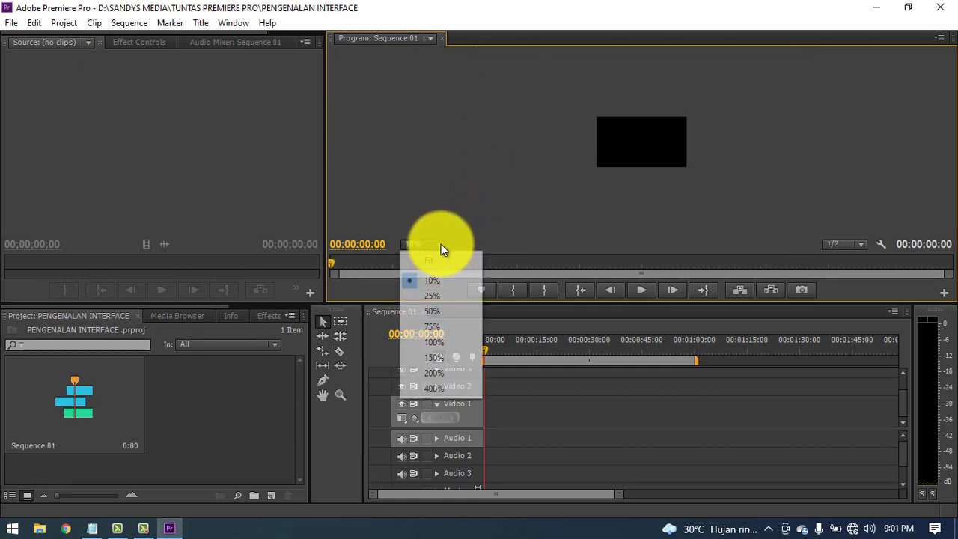
pyautogui.click(435, 301)
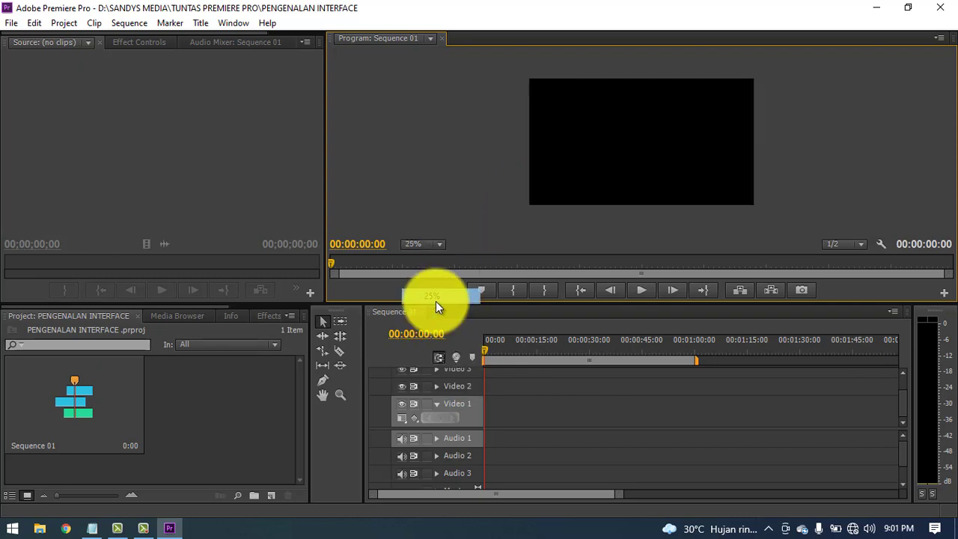
pyautogui.click(439, 245)
pyautogui.click(437, 262)
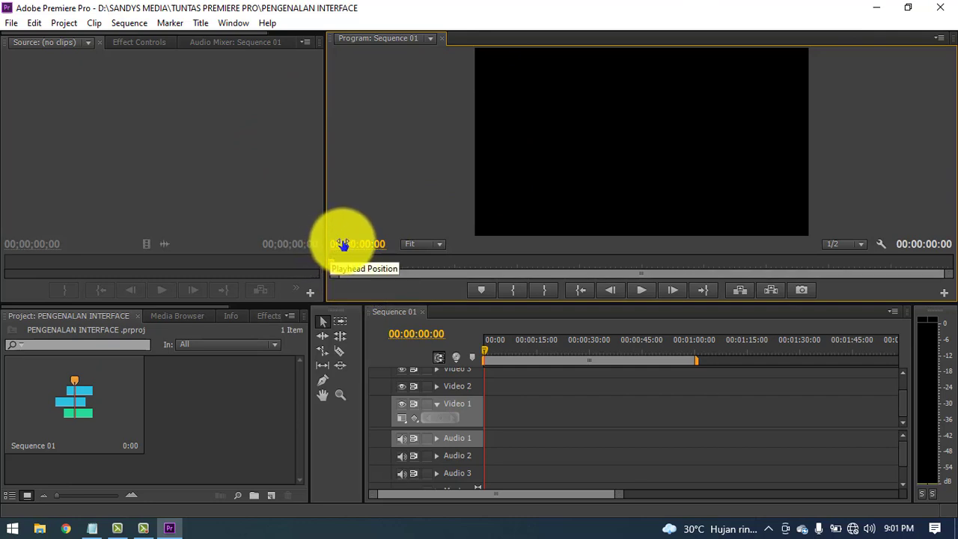
# Open the Program monitor's playhead timecode for editing and select its frames digits
pyautogui.moveTo(336, 244)
pyautogui.mouseDown()
pyautogui.moveTo(351, 242)
pyautogui.moveTo(333, 246)
pyautogui.mouseUp()
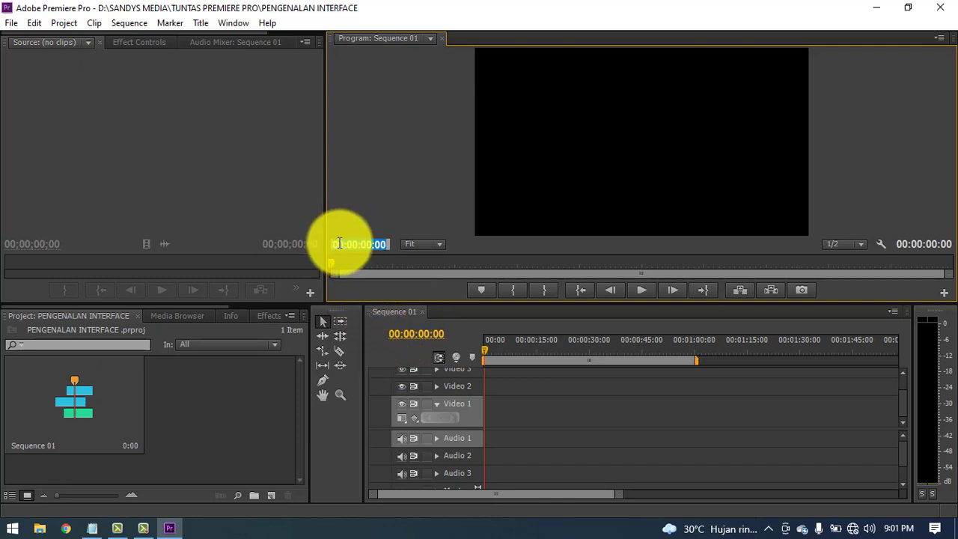
pyautogui.press('Return')
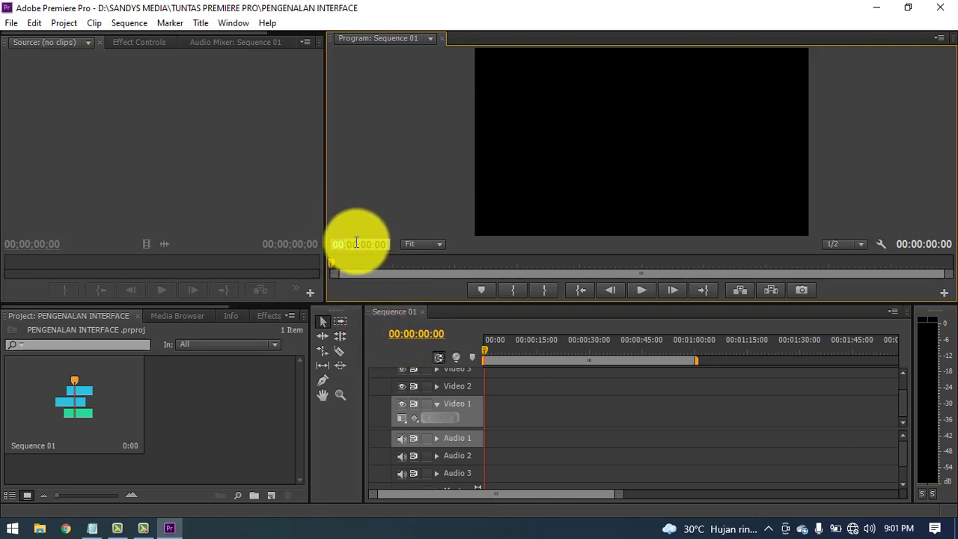
pyautogui.moveTo(358, 243)
pyautogui.mouseDown()
pyautogui.moveTo(347, 242)
pyautogui.moveTo(375, 244)
pyautogui.mouseUp()
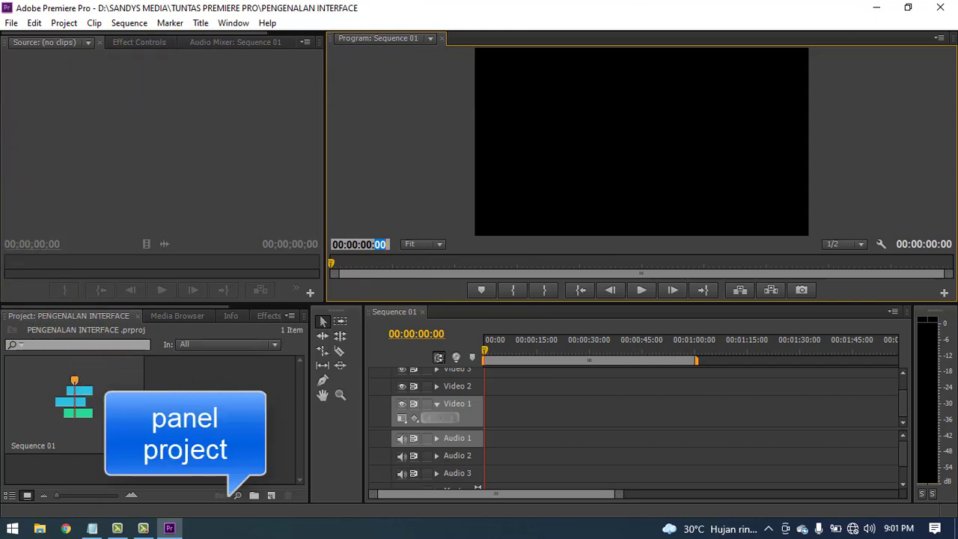
# Look through the Project, Media Browser, Info and Effects panels in turn
pyautogui.click(176, 382)
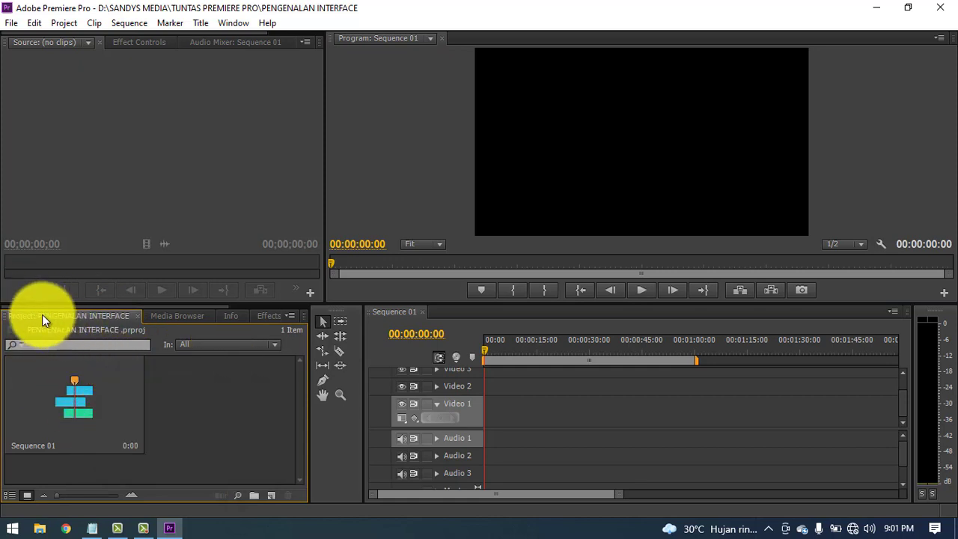
pyautogui.click(157, 316)
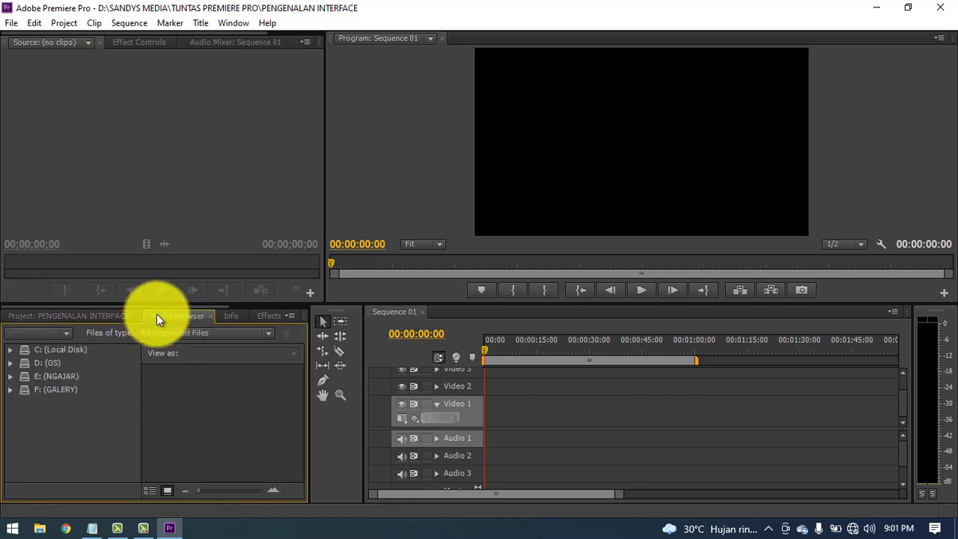
pyautogui.click(226, 316)
pyautogui.click(264, 314)
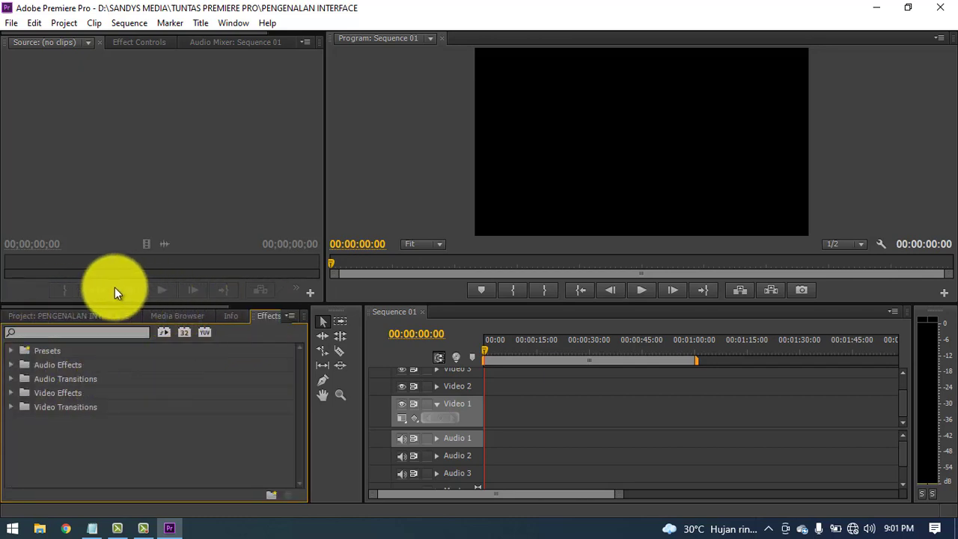
# Show the project's items in List View and switch them back to Icon View
pyautogui.click(42, 318)
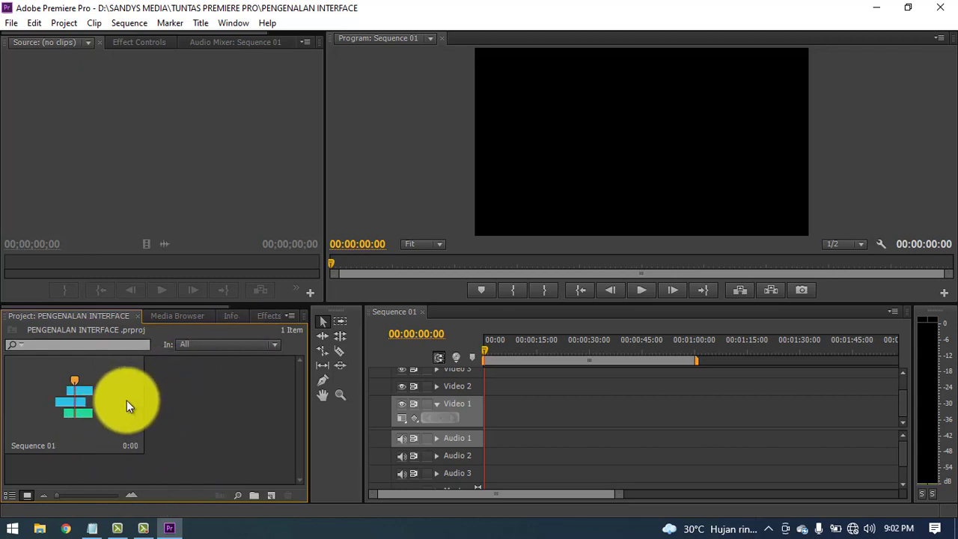
pyautogui.click(11, 496)
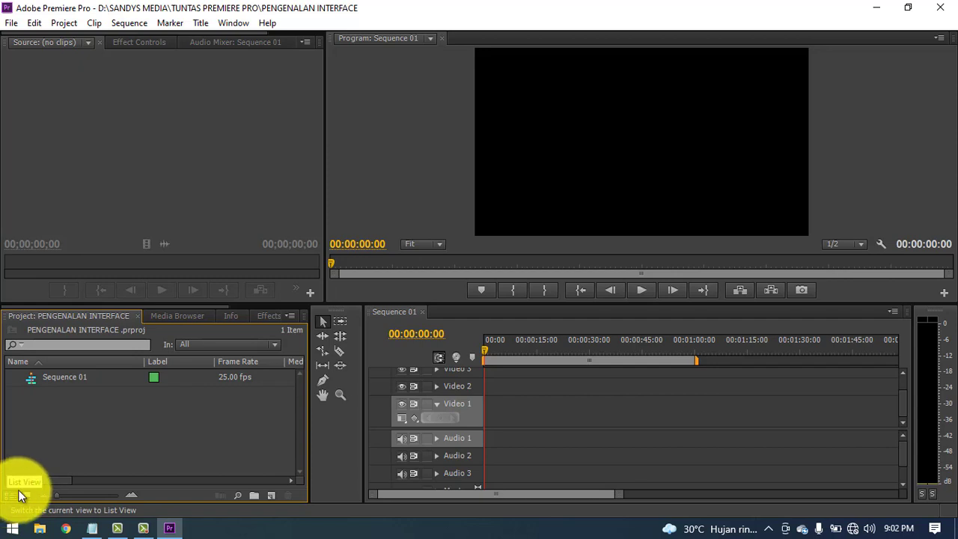
pyautogui.click(26, 495)
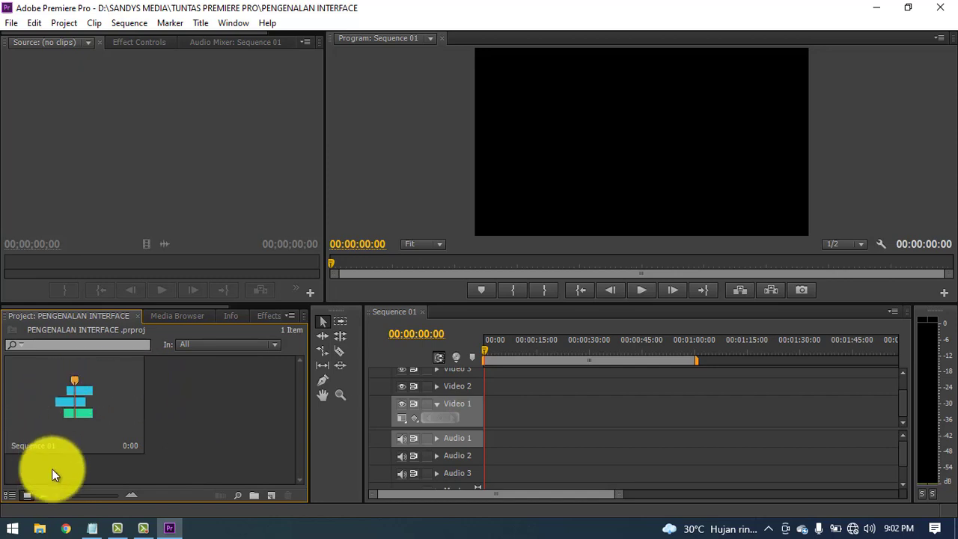
# Browse the D: (OS) drive in the Media Browser and select the second folder, FEED SANDYS B..
pyautogui.click(195, 316)
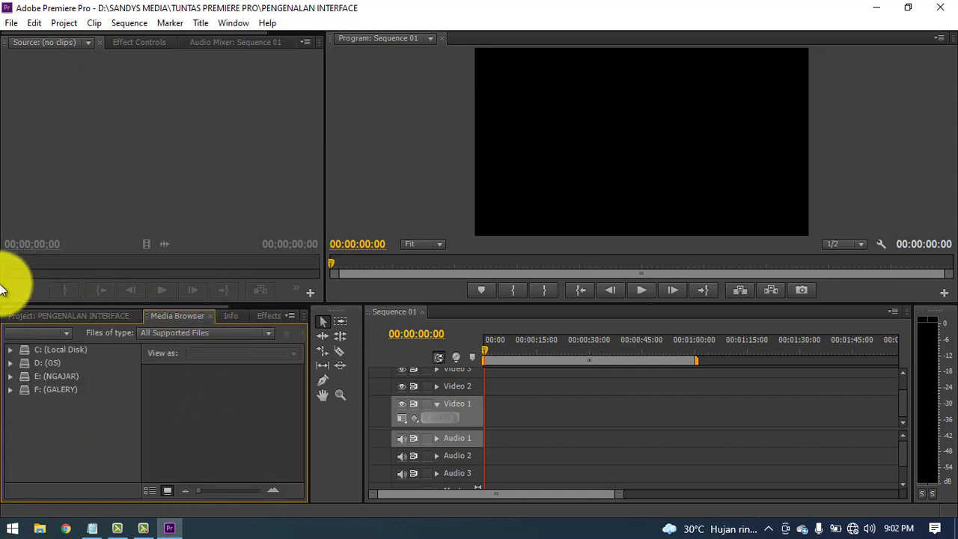
pyautogui.click(74, 318)
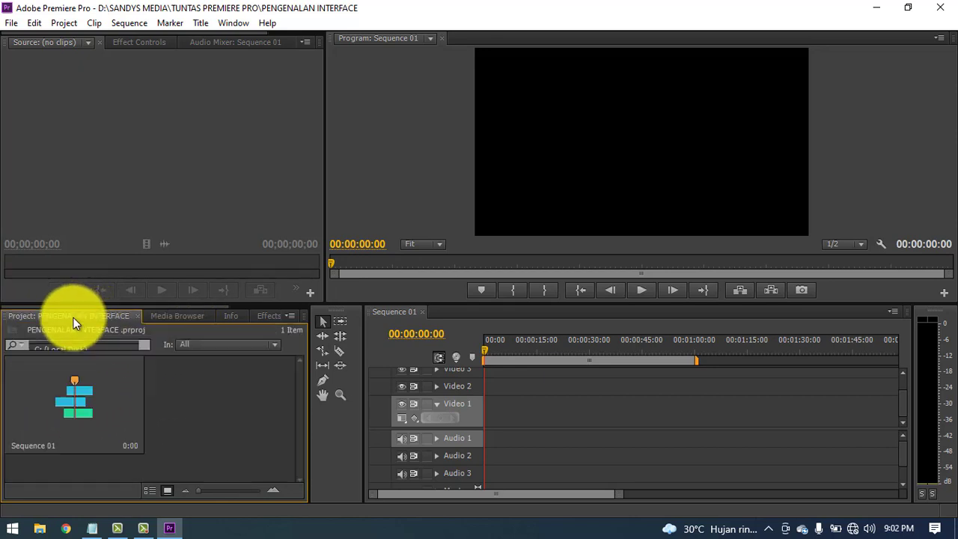
pyautogui.click(171, 313)
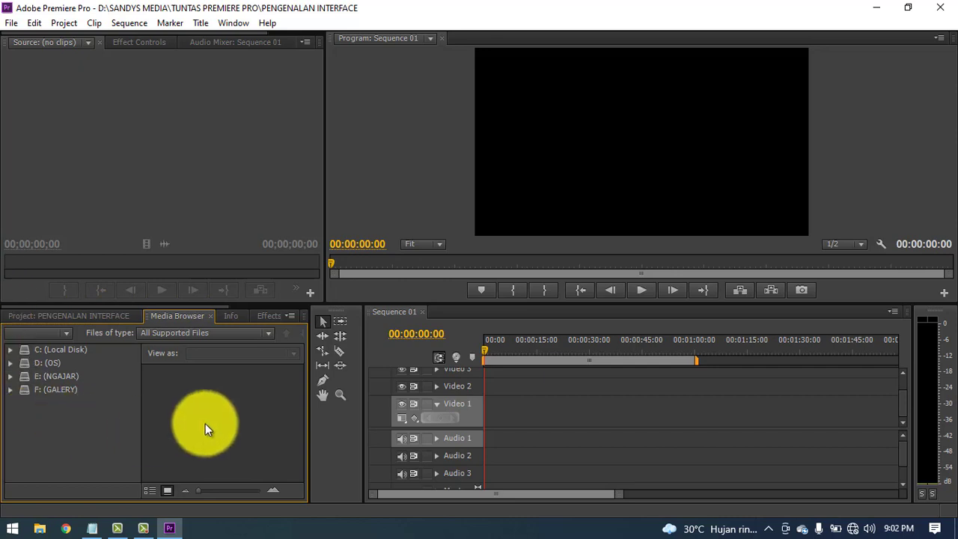
pyautogui.click(45, 363)
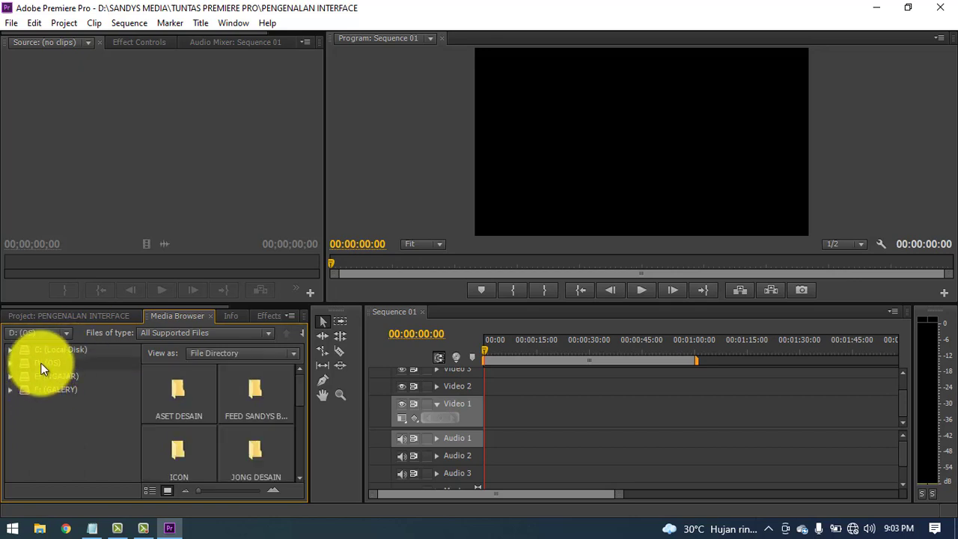
pyautogui.click(248, 390)
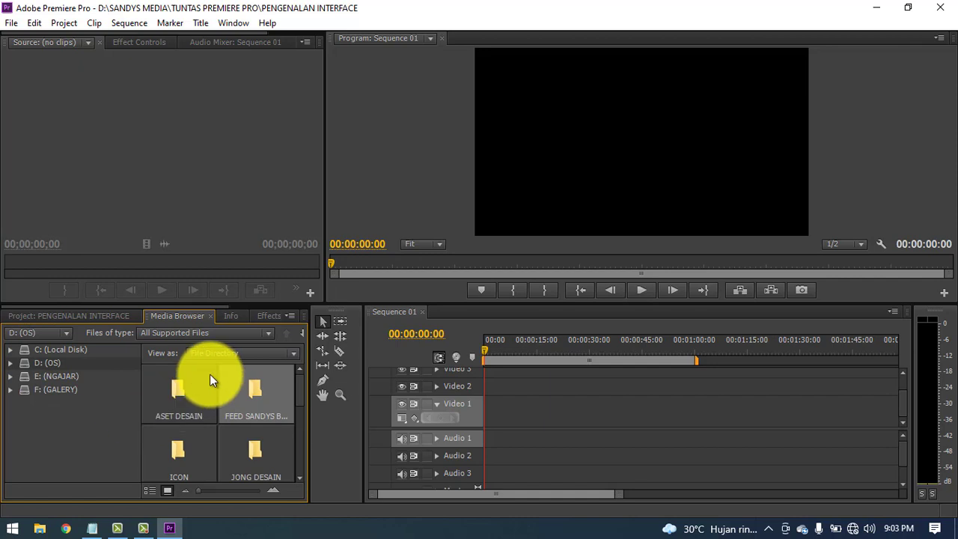
# Examine the Info details of Sequence 01 and the effect categories, including Video Transitions, and return to the project items
pyautogui.click(238, 314)
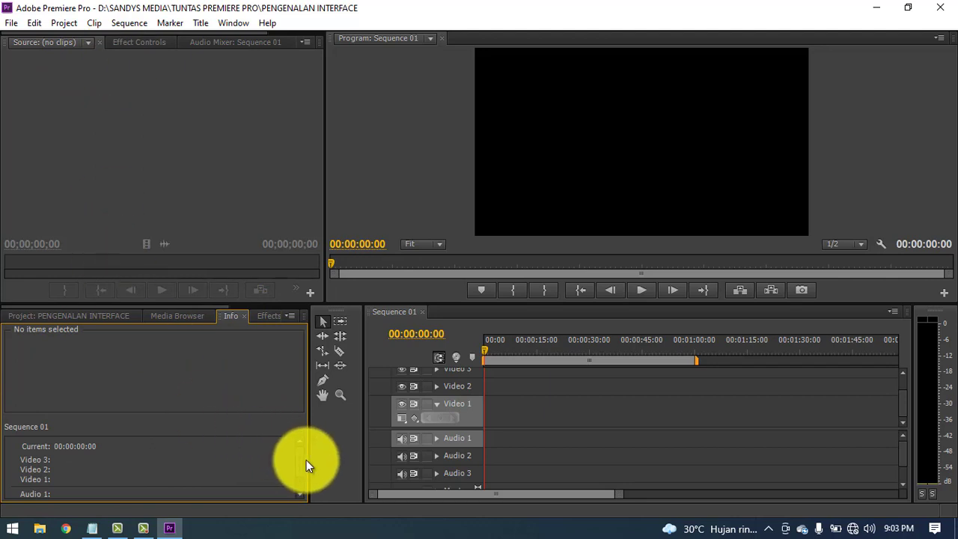
pyautogui.scroll(-1, 300, 470)
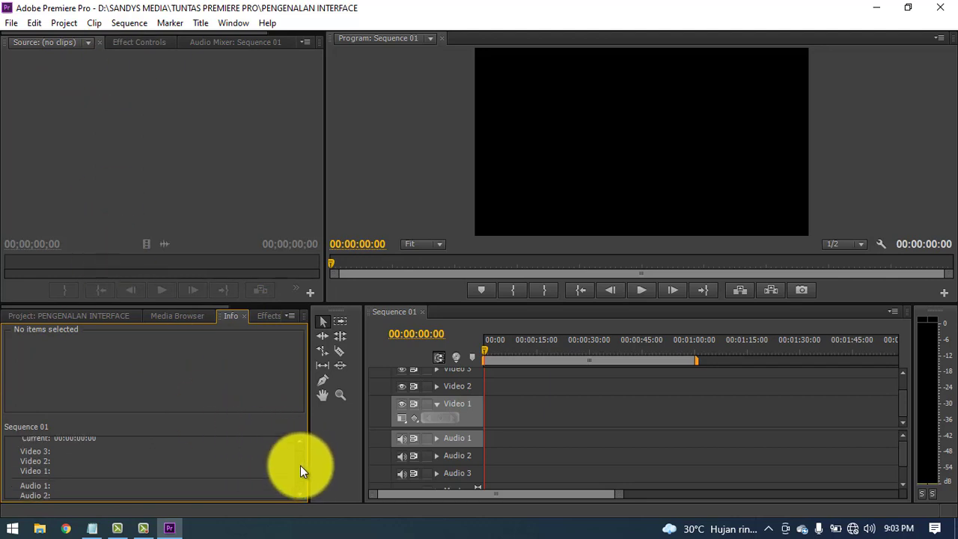
pyautogui.click(269, 318)
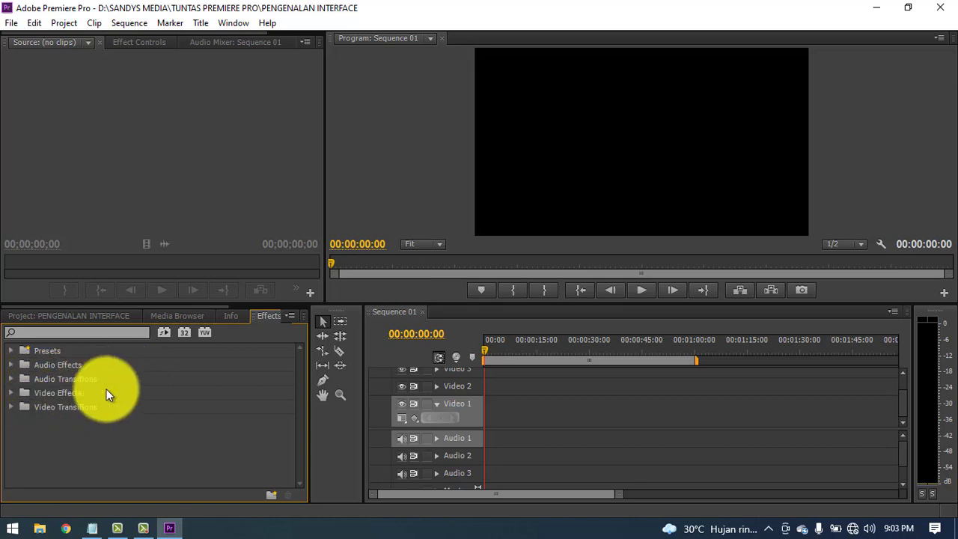
pyautogui.click(10, 407)
pyautogui.click(10, 407)
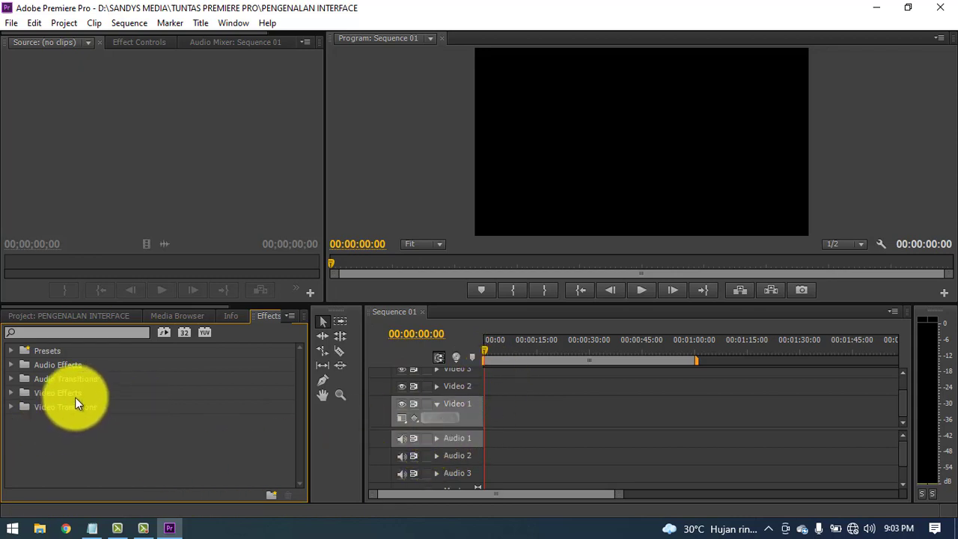
pyautogui.click(91, 316)
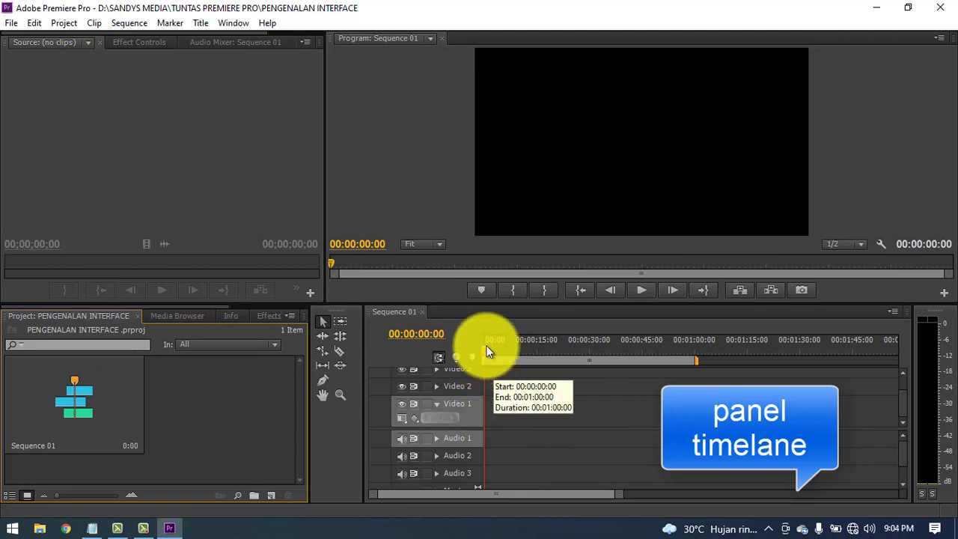
# Scrub the Sequence 01 playhead back and forth along the time ruler and return it to the start
pyautogui.moveTo(486, 351); pyautogui.dragTo(466, 383)
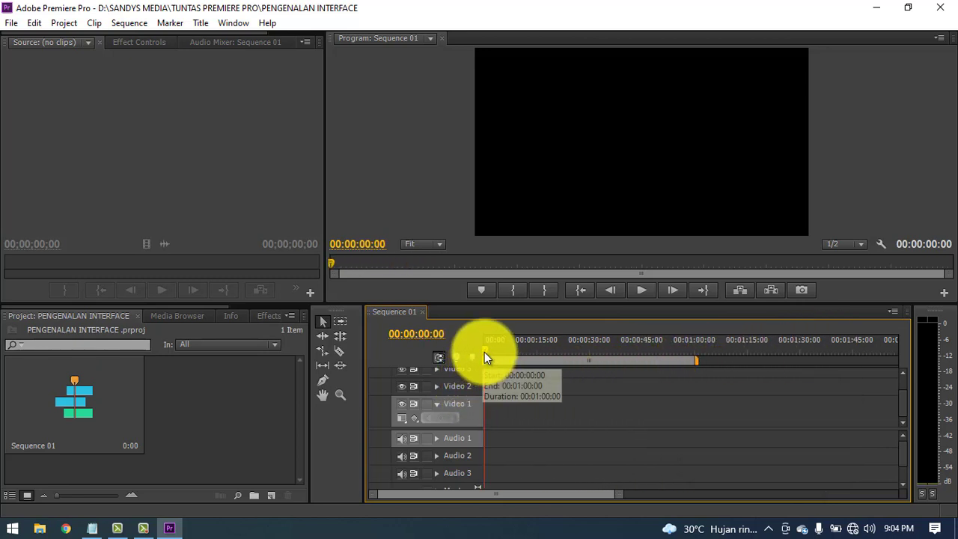
pyautogui.moveTo(484, 352); pyautogui.dragTo(463, 361)
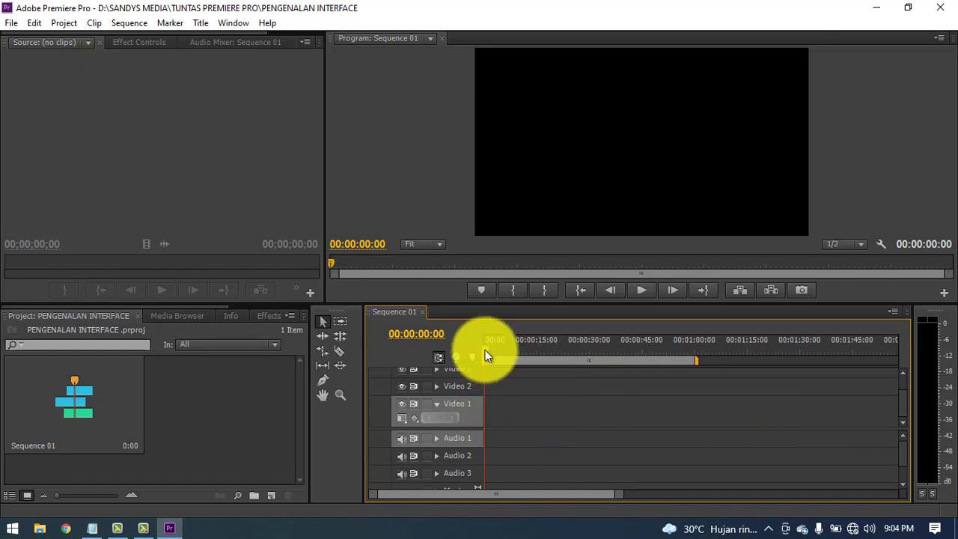
pyautogui.moveTo(485, 350)
pyautogui.mouseDown()
pyautogui.moveTo(671, 347)
pyautogui.moveTo(500, 352)
pyautogui.mouseUp()
pyautogui.moveTo(486, 349); pyautogui.dragTo(637, 349)
pyautogui.moveTo(521, 352); pyautogui.dragTo(479, 353)
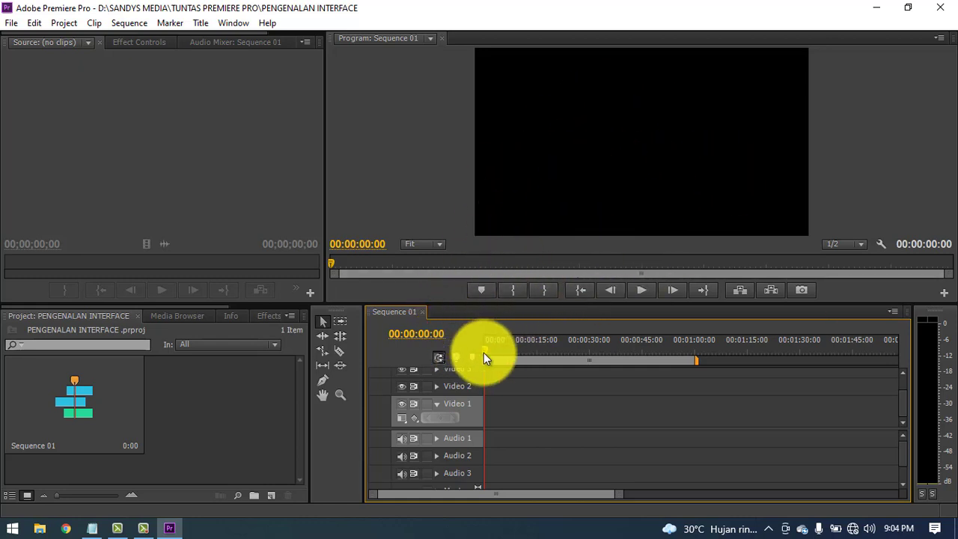
pyautogui.click(507, 353)
pyautogui.moveTo(507, 353); pyautogui.dragTo(483, 355)
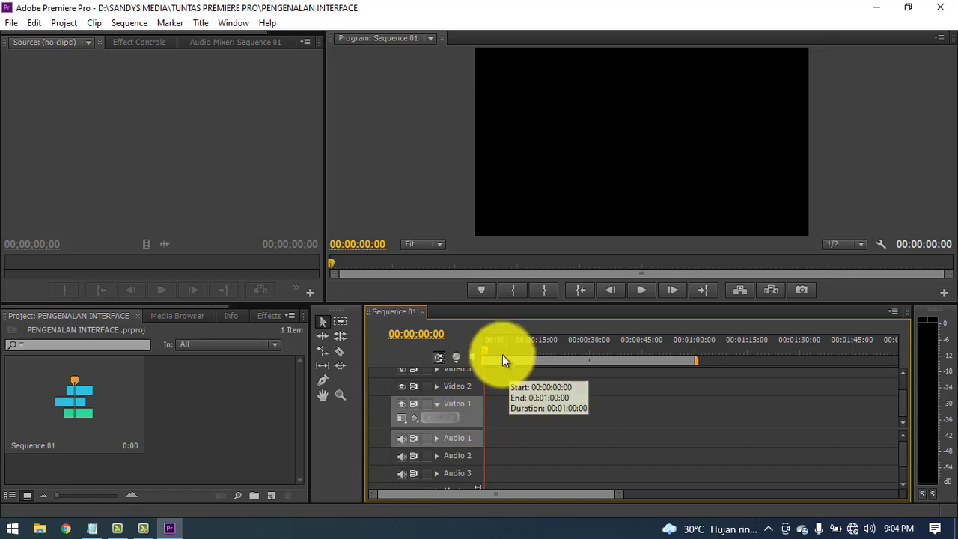
# Move the timeline playhead to 00:00:46:00, back to 00:00:19:00, and finally to 00:00:00:00
pyautogui.moveTo(485, 349); pyautogui.dragTo(646, 358)
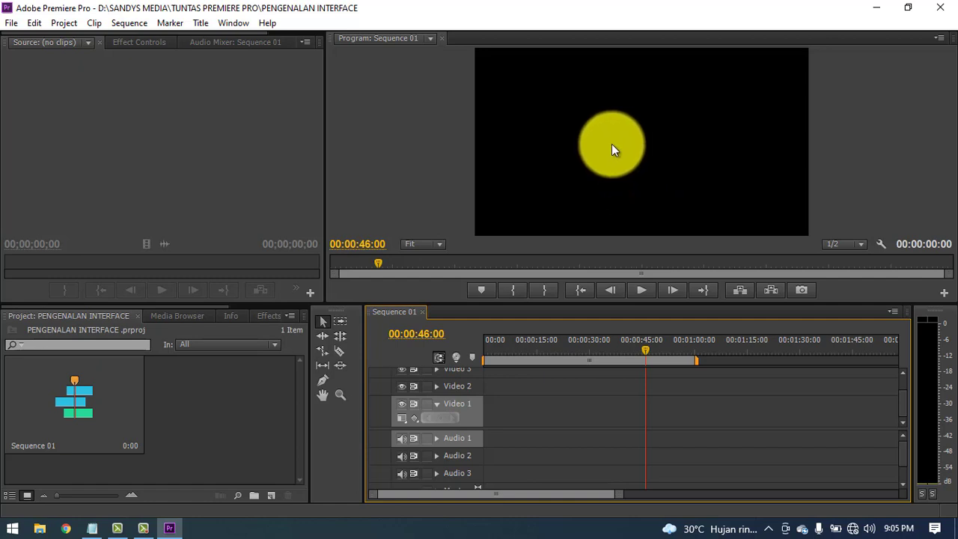
pyautogui.moveTo(646, 348); pyautogui.dragTo(551, 350)
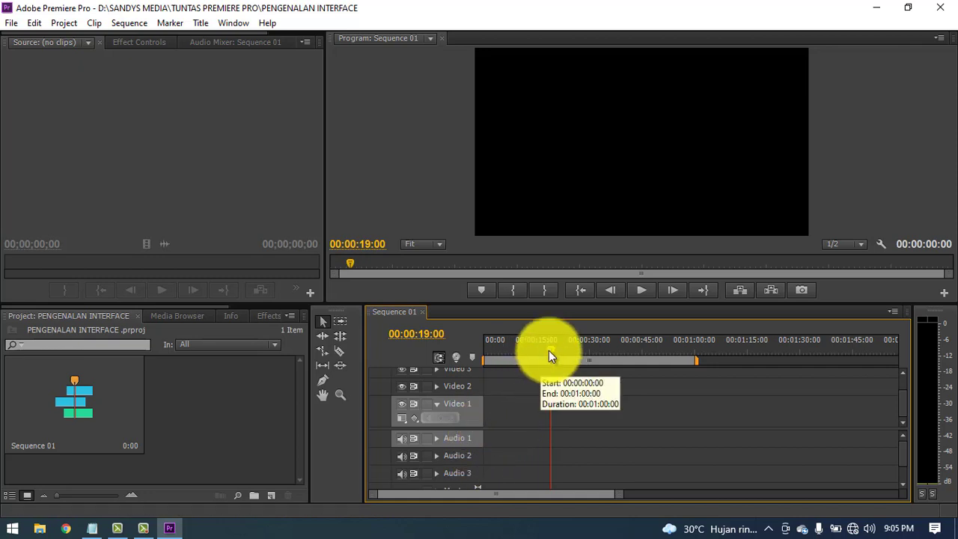
pyautogui.moveTo(549, 350); pyautogui.dragTo(487, 352)
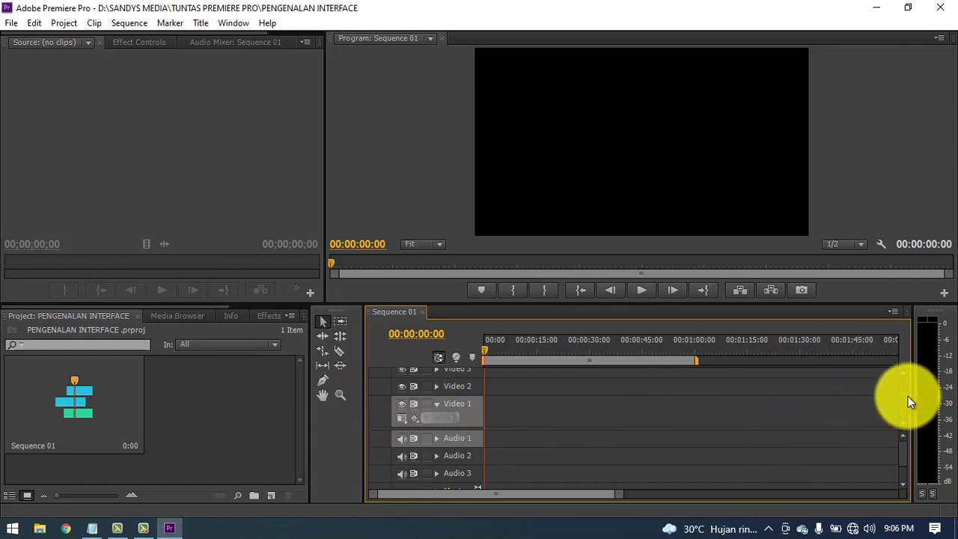
# Look through the video tracks of Sequence 01, from Video 1 up to Video 3 and back
pyautogui.scroll(2, 907, 395)
pyautogui.scroll(-2, 901, 379)
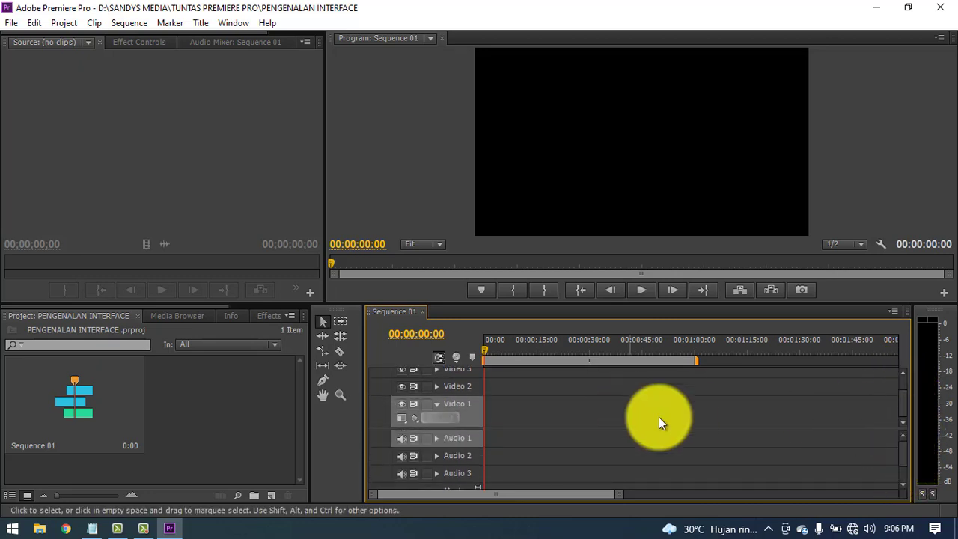
pyautogui.scroll(2, 902, 386)
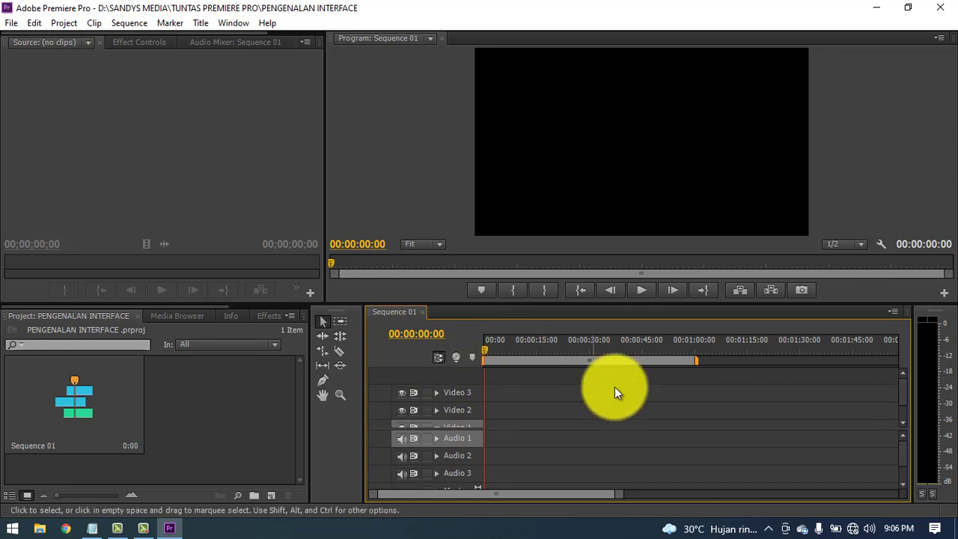
pyautogui.scroll(-2, 900, 393)
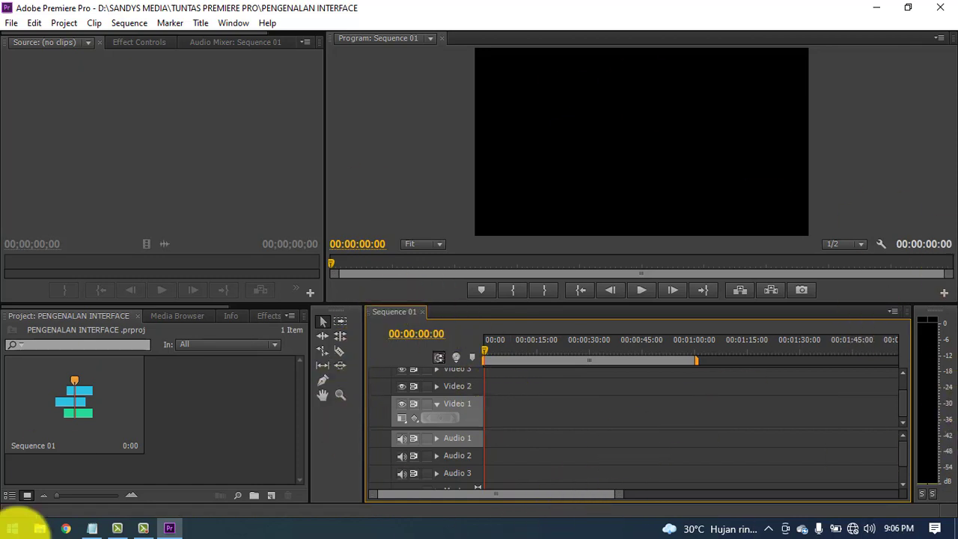
# Examine the Effect Controls and the Audio Mixer for Sequence 01, and return to the Source monitor
pyautogui.click(122, 42)
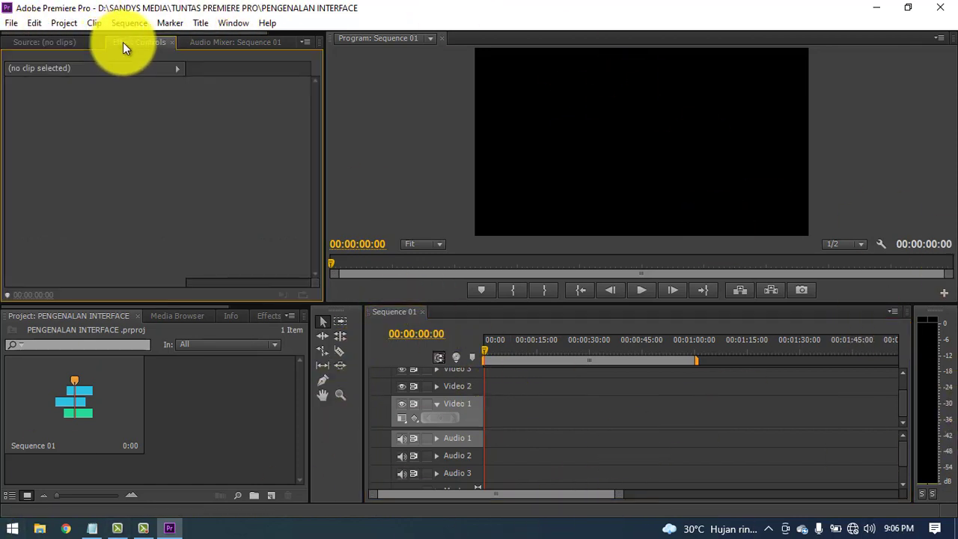
pyautogui.click(253, 41)
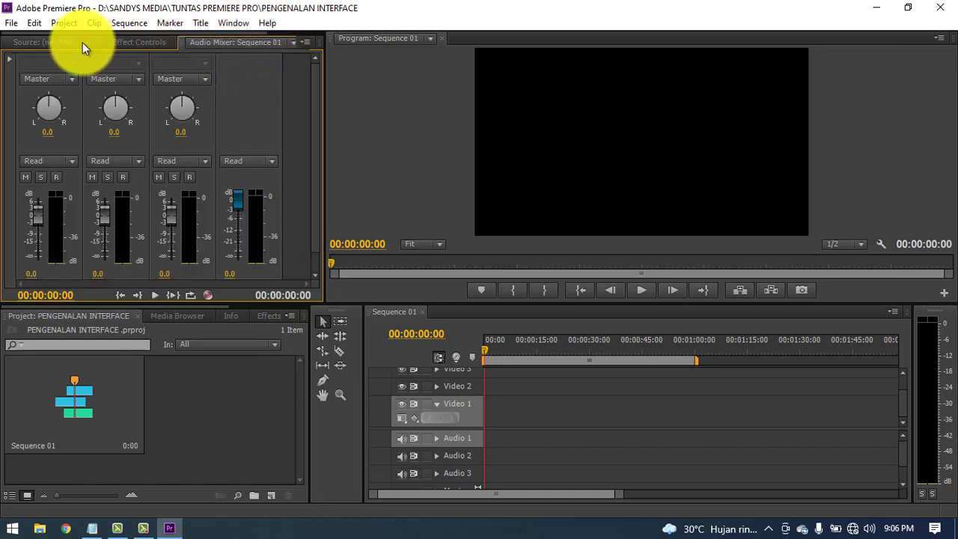
pyautogui.click(48, 42)
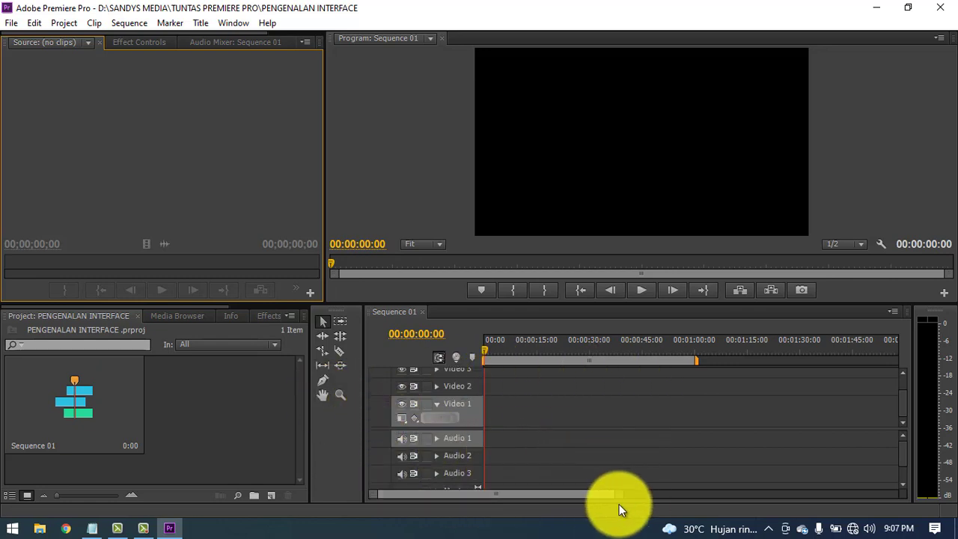
# Zoom in on the Sequence 01 timeline so its ruler spans about one minute from the start
pyautogui.moveTo(622, 495); pyautogui.dragTo(718, 492)
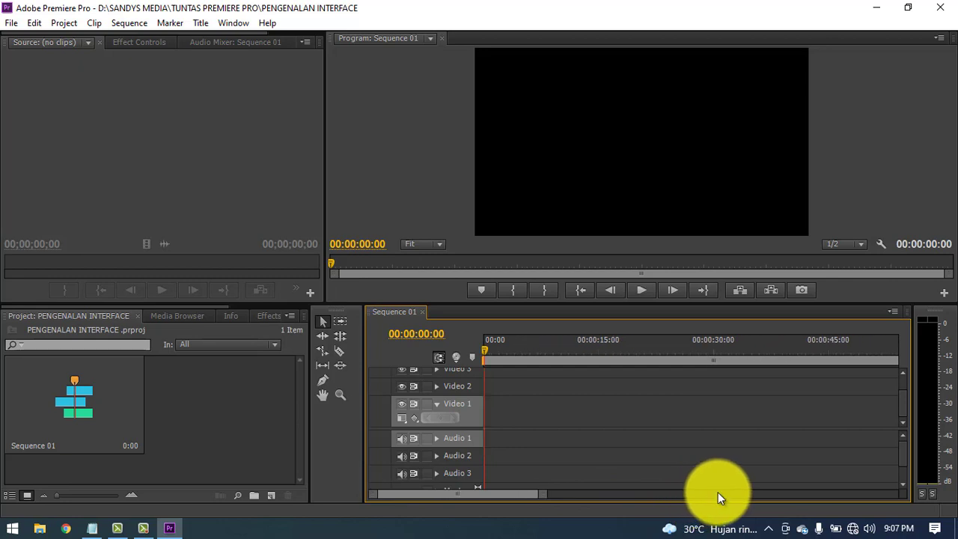
pyautogui.click(549, 494)
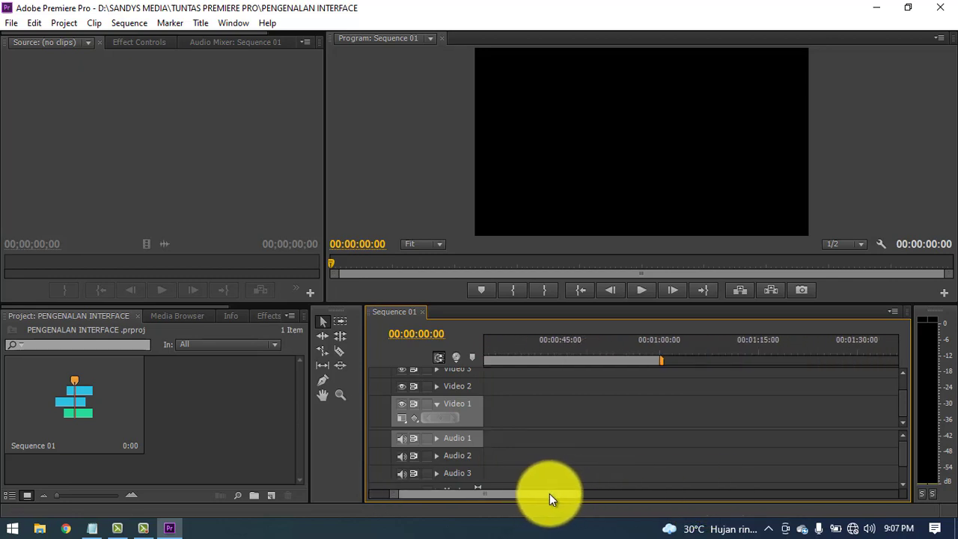
pyautogui.moveTo(549, 494); pyautogui.dragTo(472, 495)
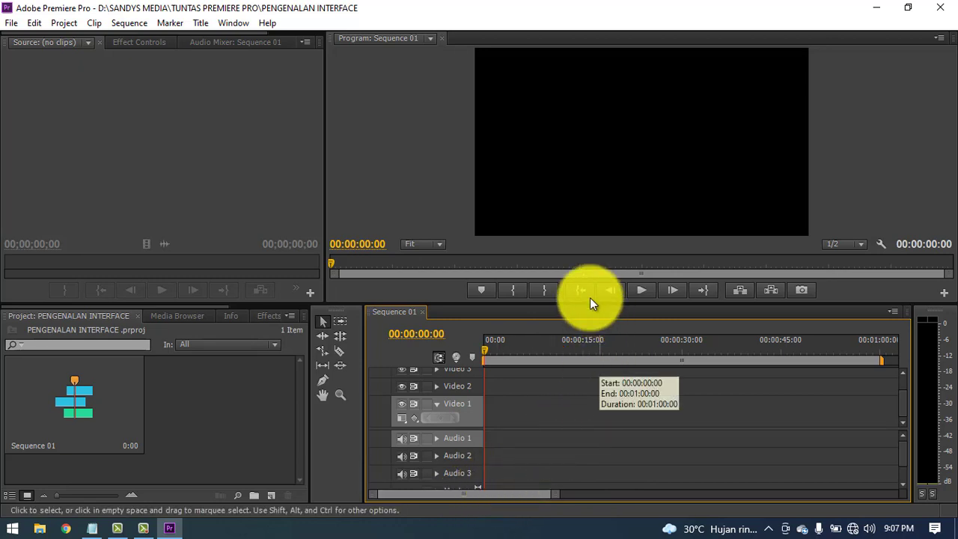
# Examine the program's file, editing, clip, title, window and help commands, including the export formats, and return to the Program monitor
pyautogui.click(10, 24)
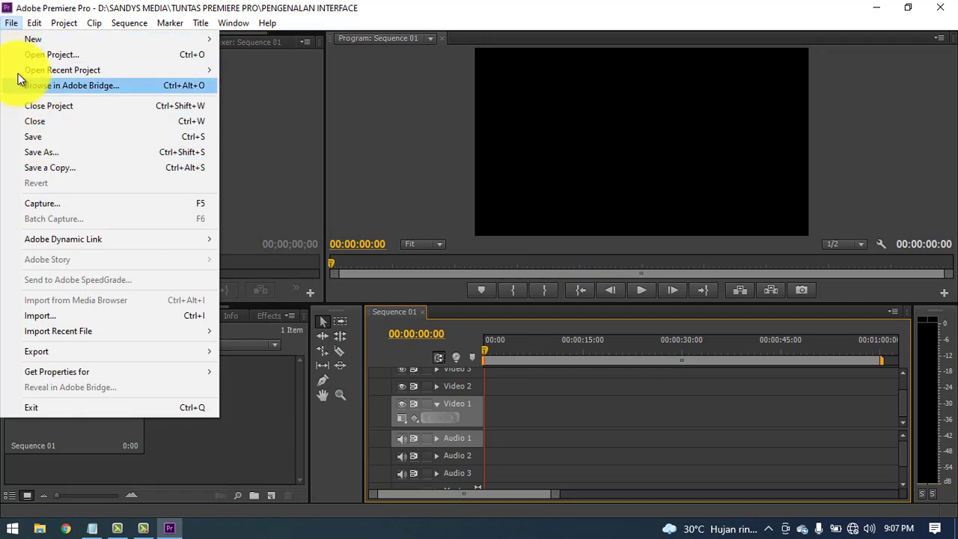
pyautogui.moveTo(20, 44)
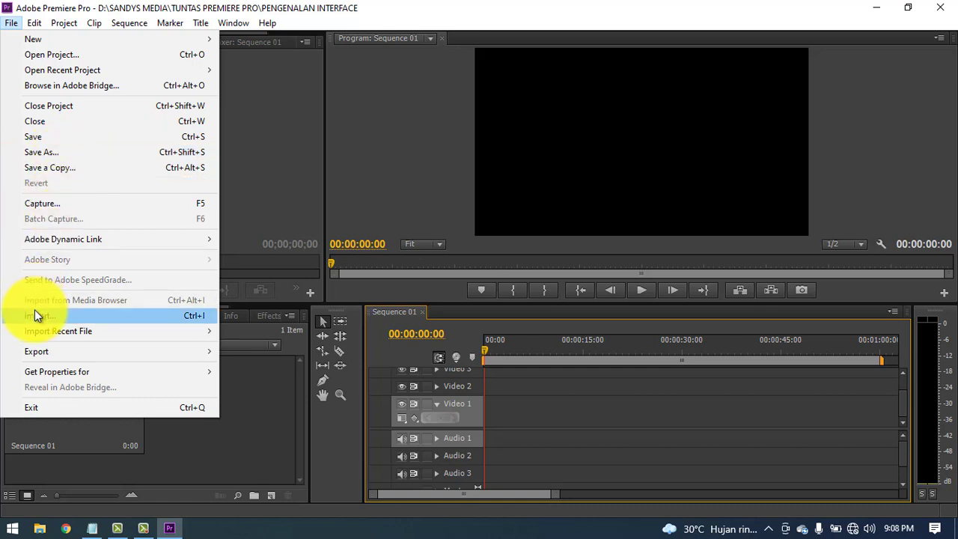
pyautogui.moveTo(69, 350)
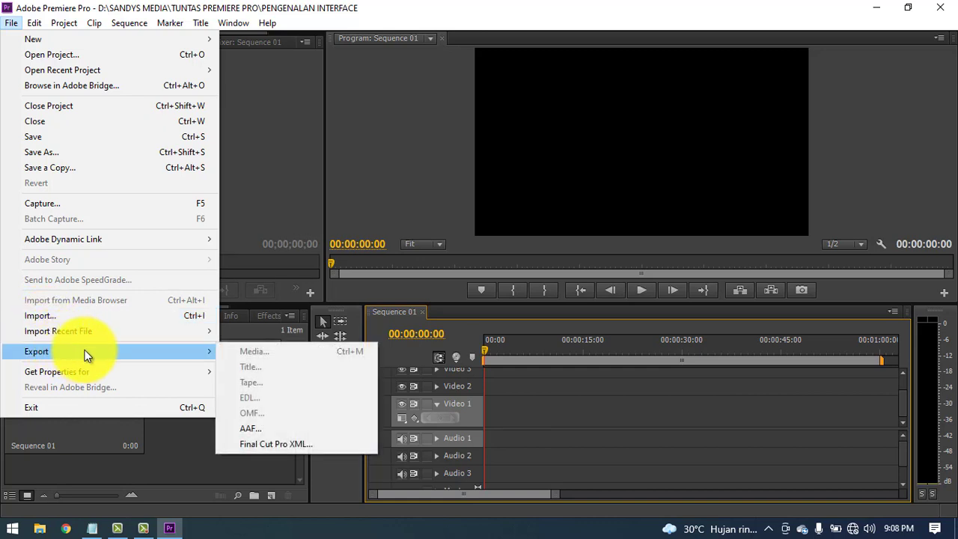
pyautogui.moveTo(34, 26)
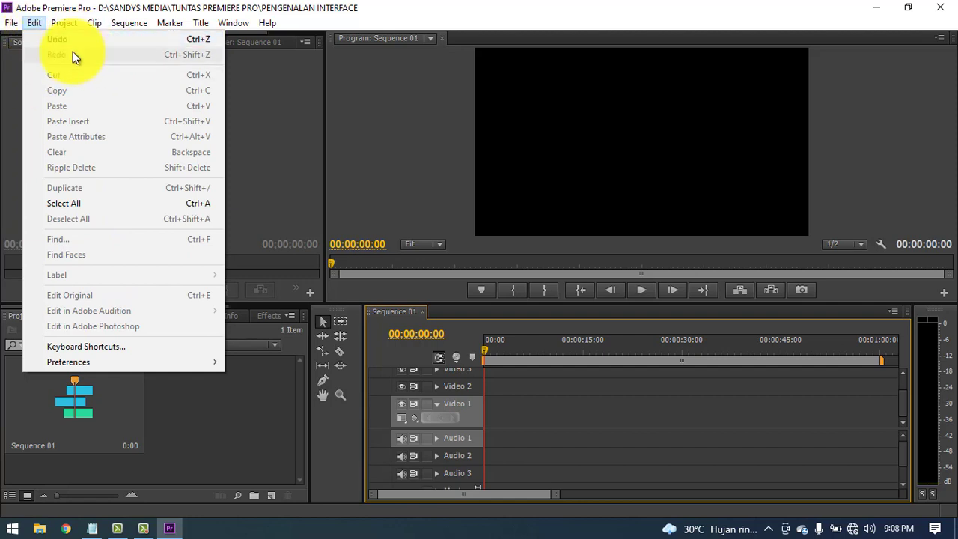
pyautogui.moveTo(63, 23)
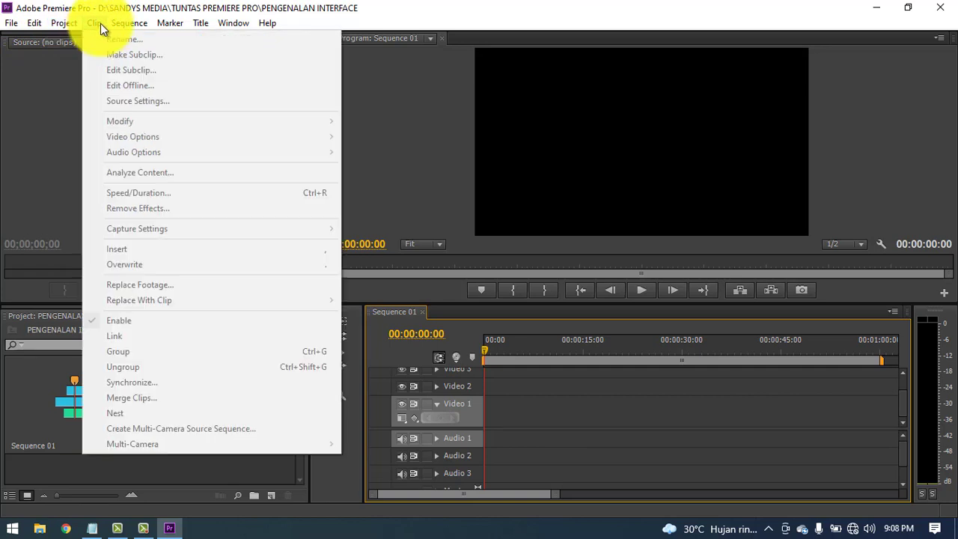
pyautogui.moveTo(158, 20)
pyautogui.moveTo(200, 21)
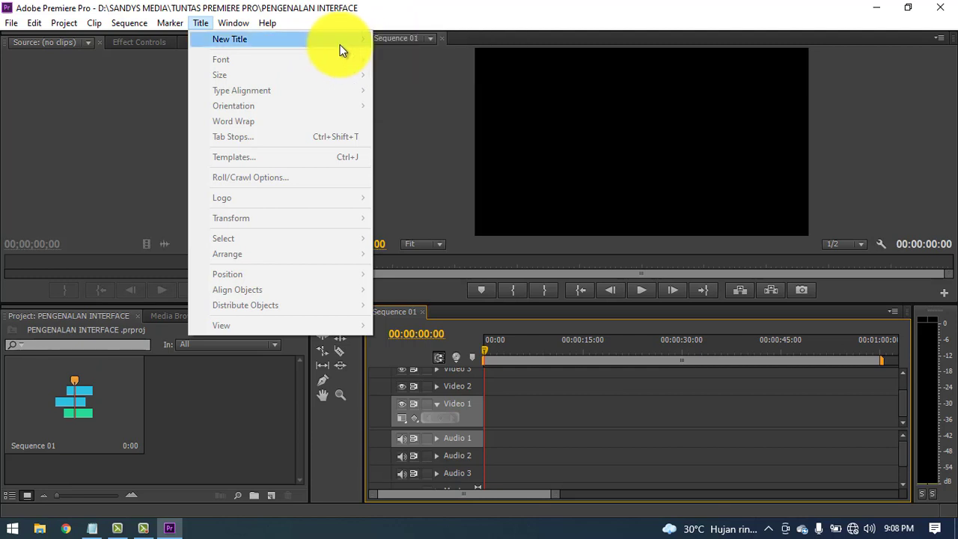
pyautogui.moveTo(322, 44)
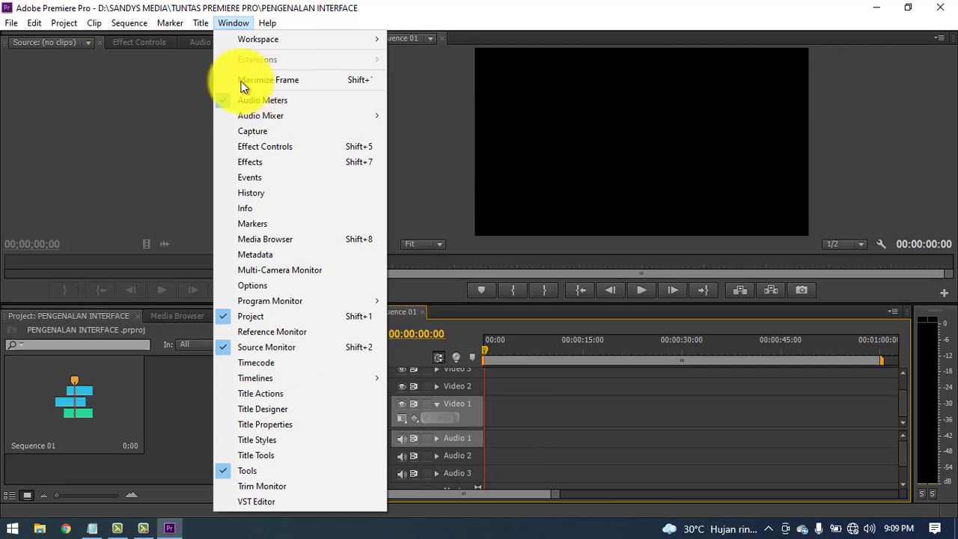
pyautogui.moveTo(269, 24)
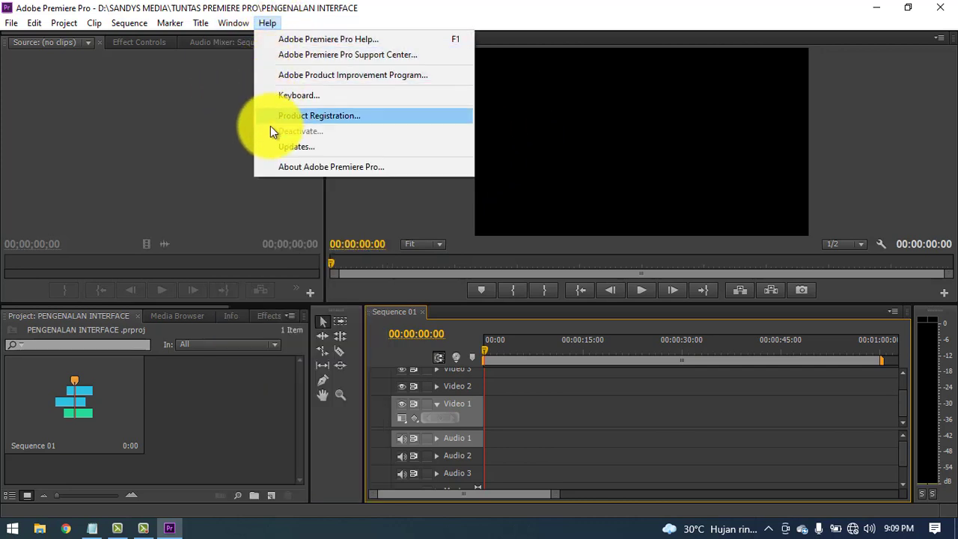
pyautogui.press('Left')
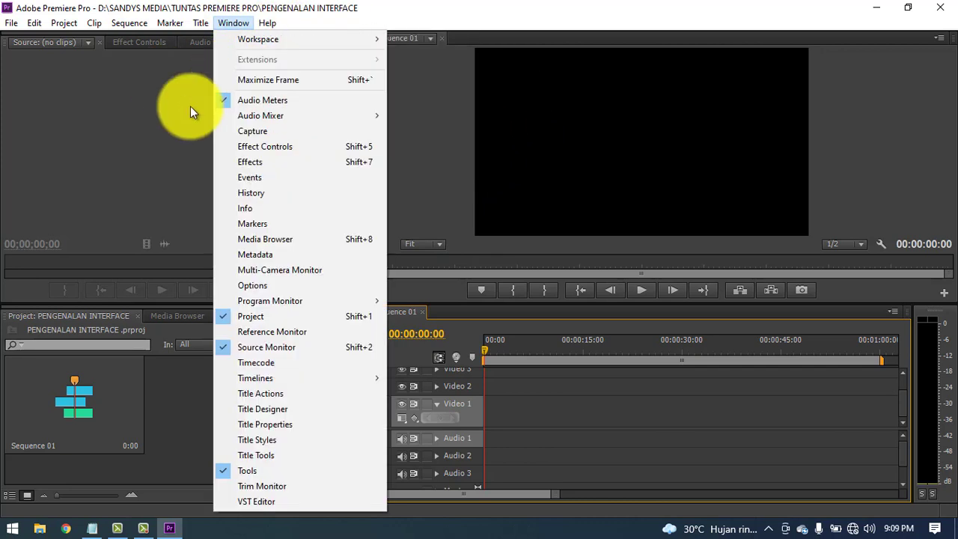
pyautogui.click(442, 195)
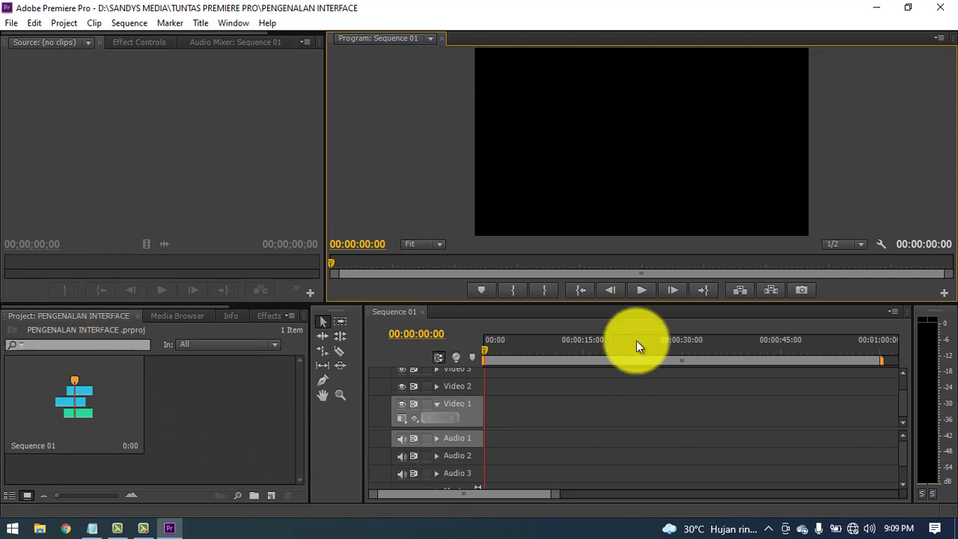
# Inspect the upper video tracks and the audio tracks of Sequence 01, and place the playhead at 00:00:00:00
pyautogui.moveTo(905, 406); pyautogui.dragTo(900, 378)
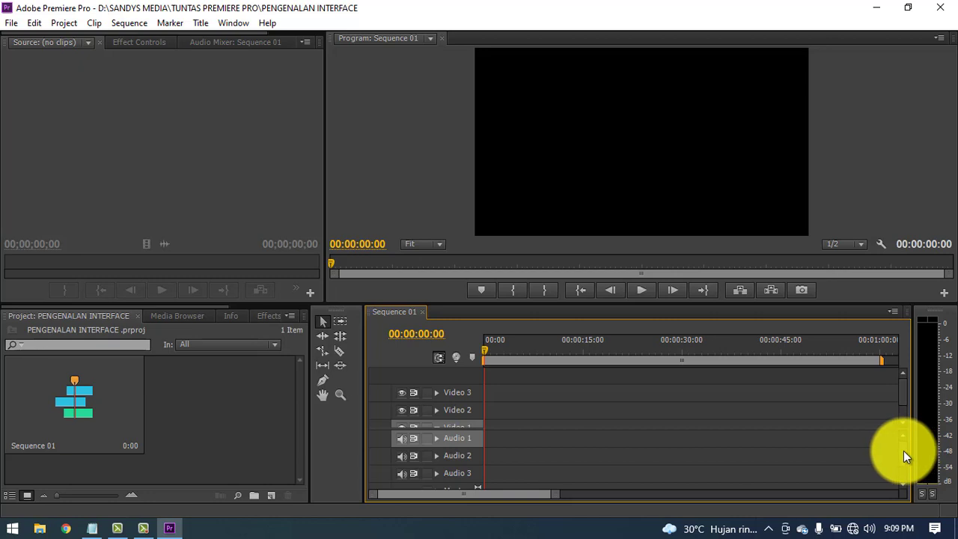
pyautogui.moveTo(904, 450)
pyautogui.mouseDown()
pyautogui.moveTo(908, 465)
pyautogui.moveTo(902, 452)
pyautogui.mouseUp()
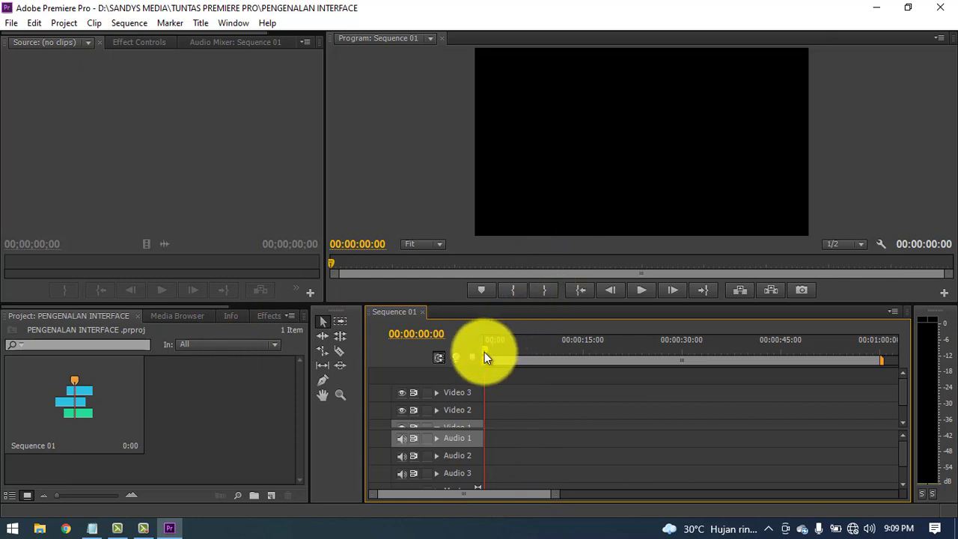
pyautogui.moveTo(485, 358); pyautogui.dragTo(439, 349)
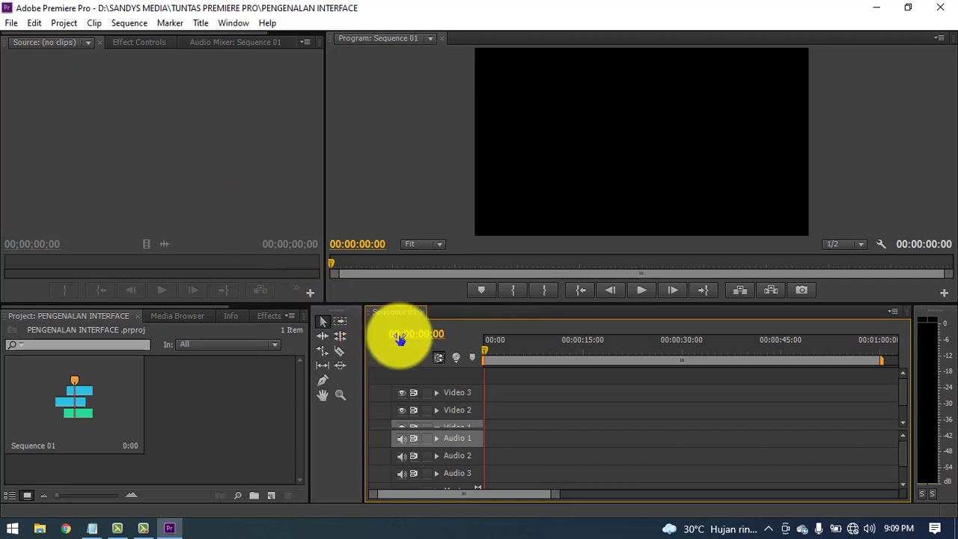
pyautogui.moveTo(487, 349)
pyautogui.mouseDown()
pyautogui.moveTo(593, 349)
pyautogui.moveTo(472, 351)
pyautogui.mouseUp()
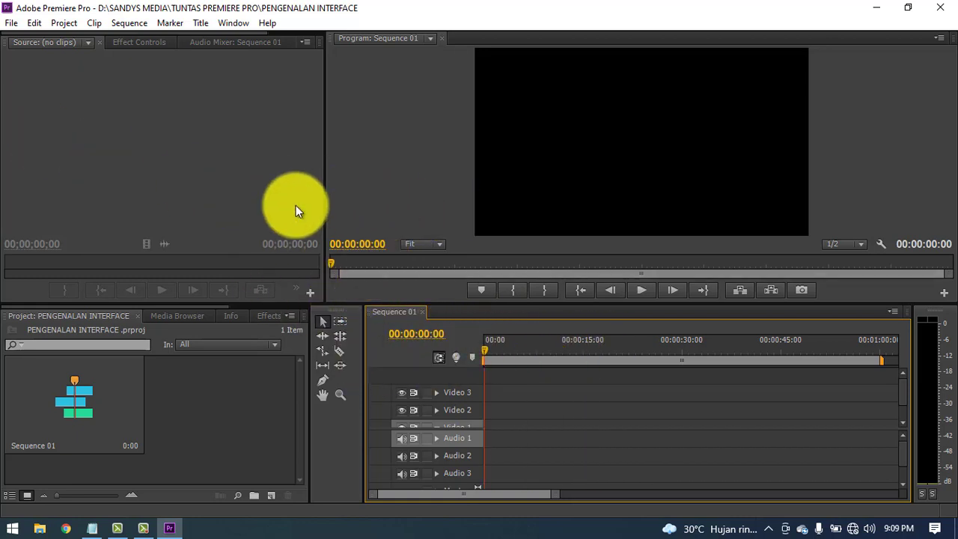